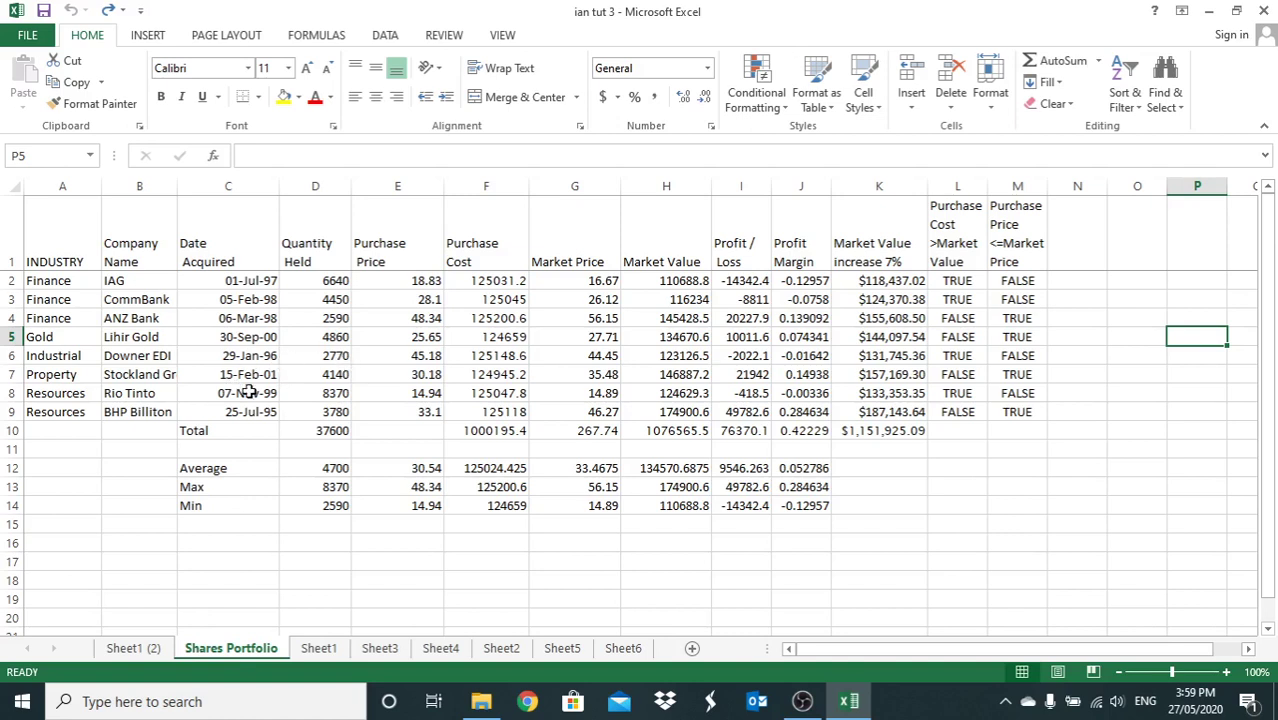
# Step: Create a PivotTable from range A1:J9 of the Shares Portfolio sheet, placed in the existing worksheet at cell A19
pyautogui.click(60, 253)
pyautogui.moveTo(60, 253); pyautogui.dragTo(779, 409)
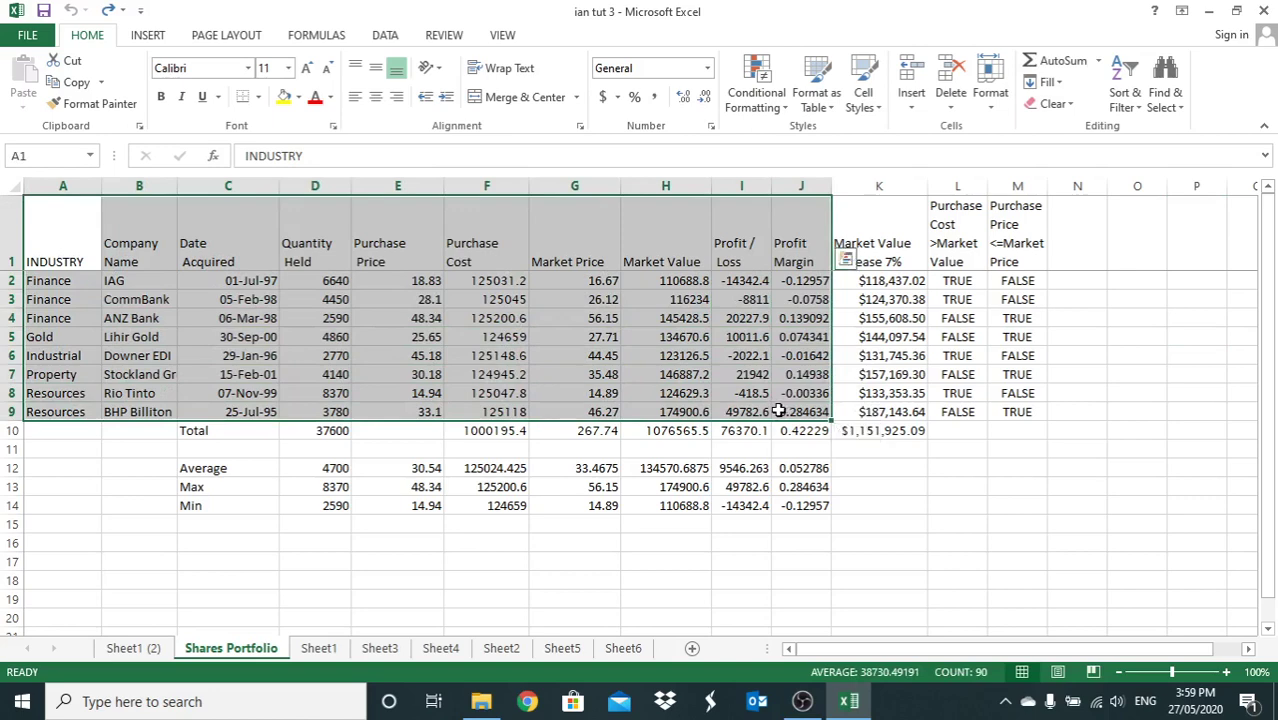
pyautogui.click(150, 35)
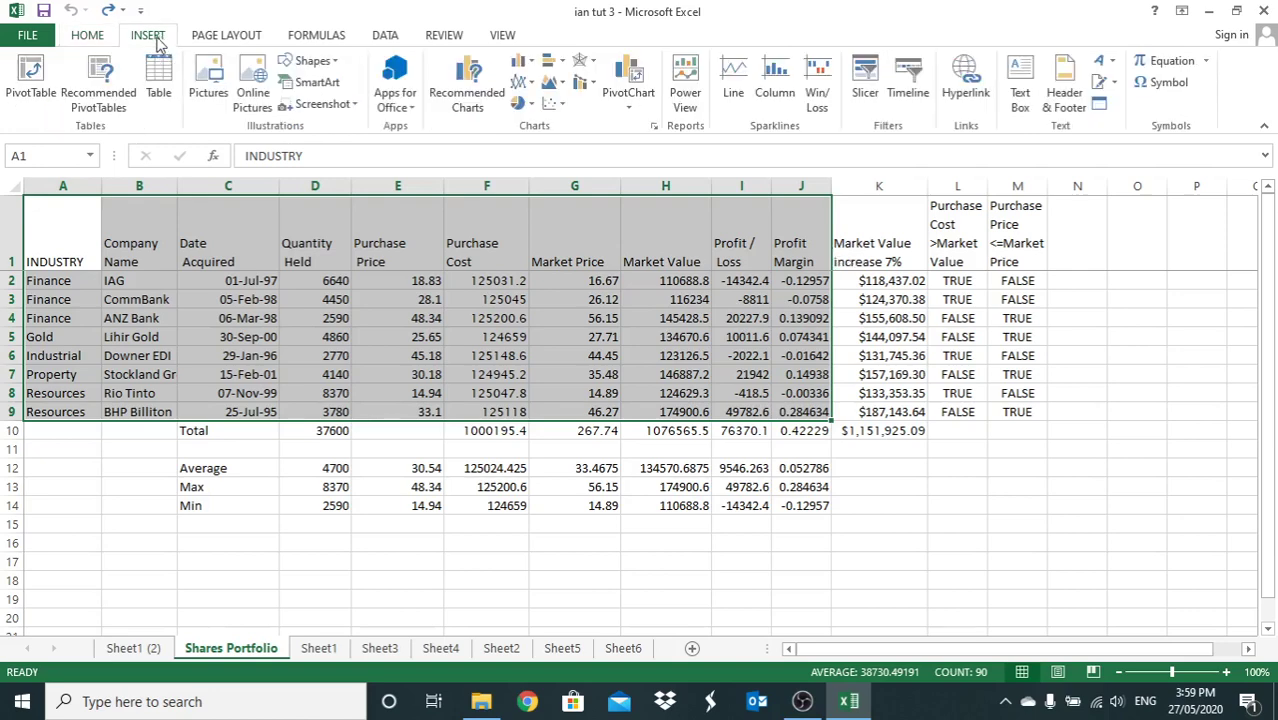
pyautogui.click(36, 82)
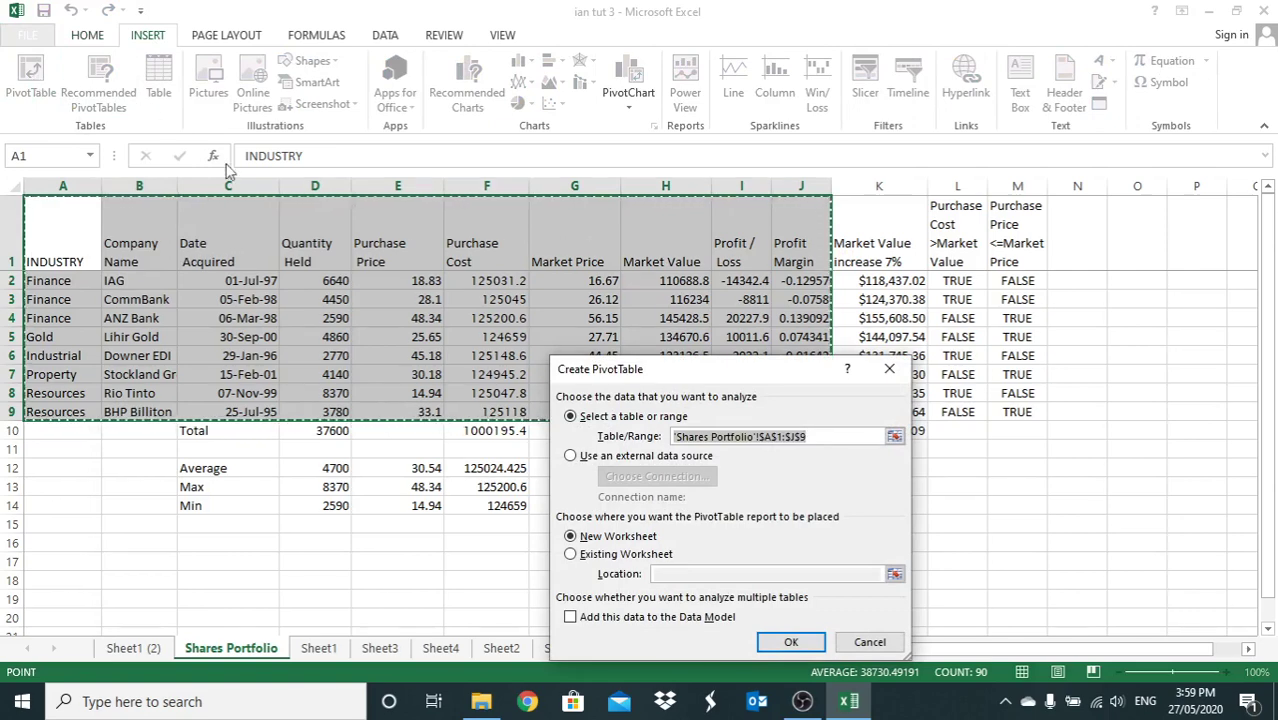
pyautogui.click(571, 555)
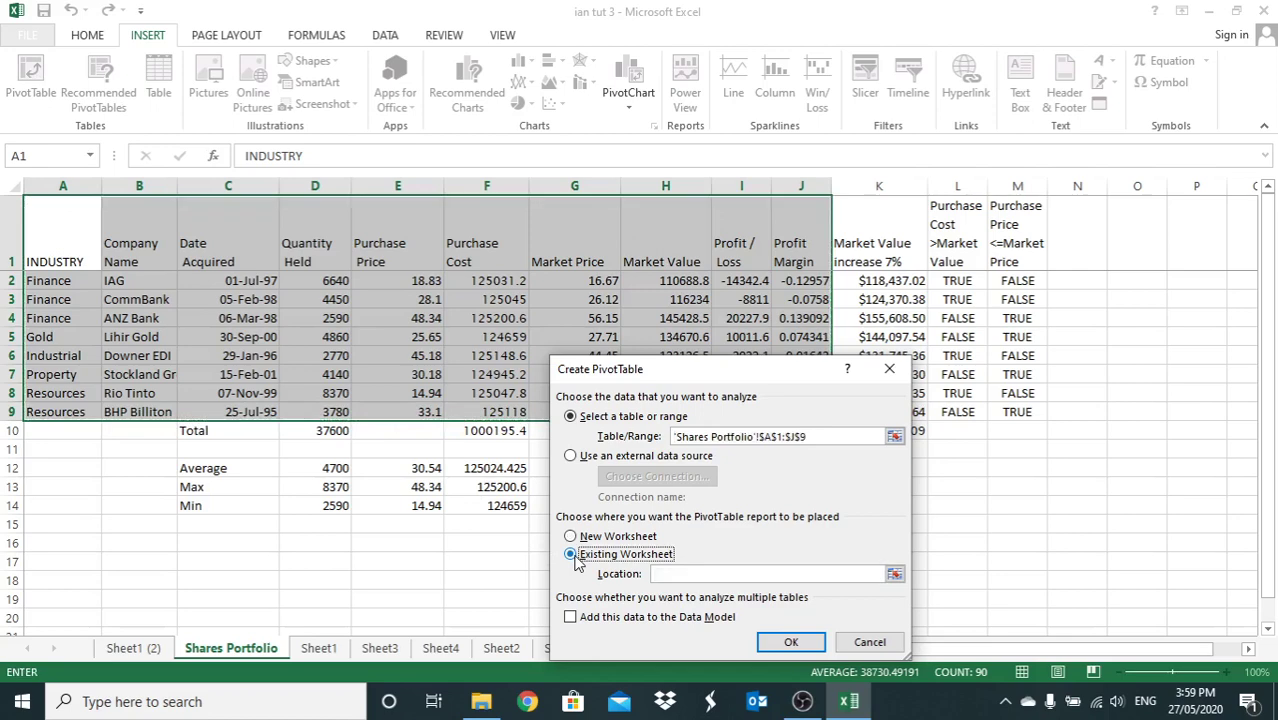
pyautogui.click(663, 575)
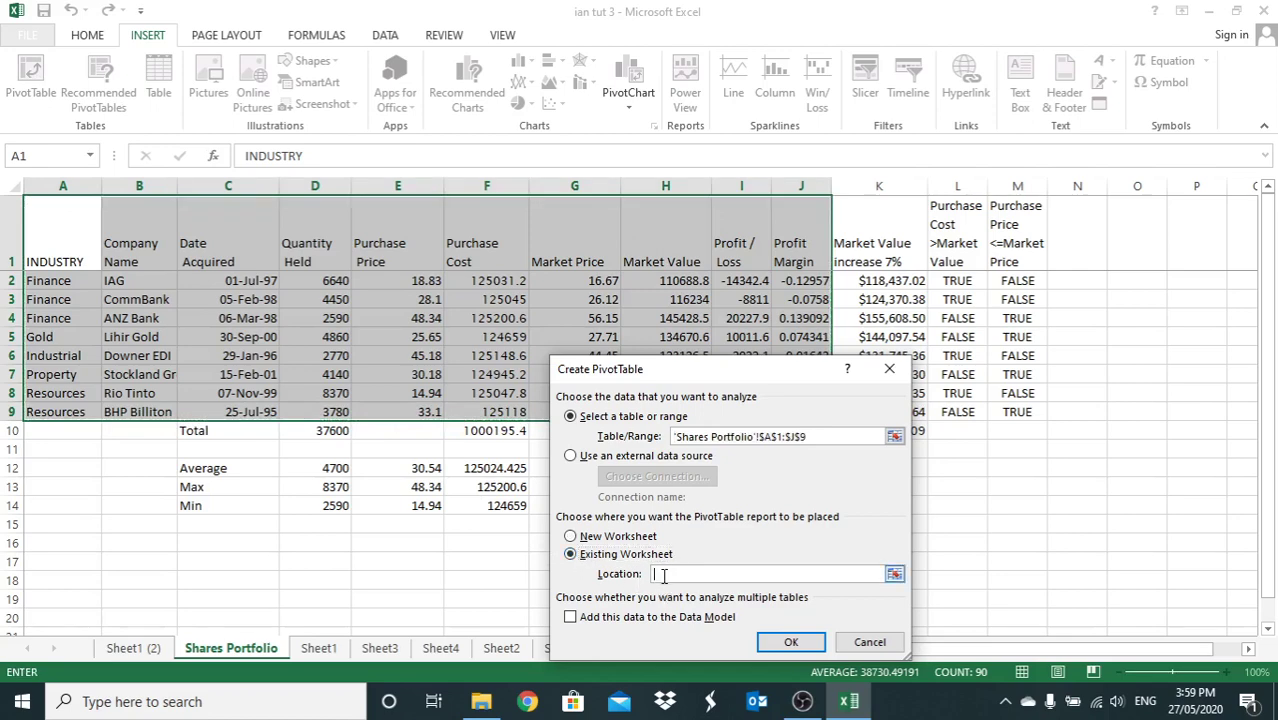
pyautogui.write('A19')
pyautogui.click(788, 643)
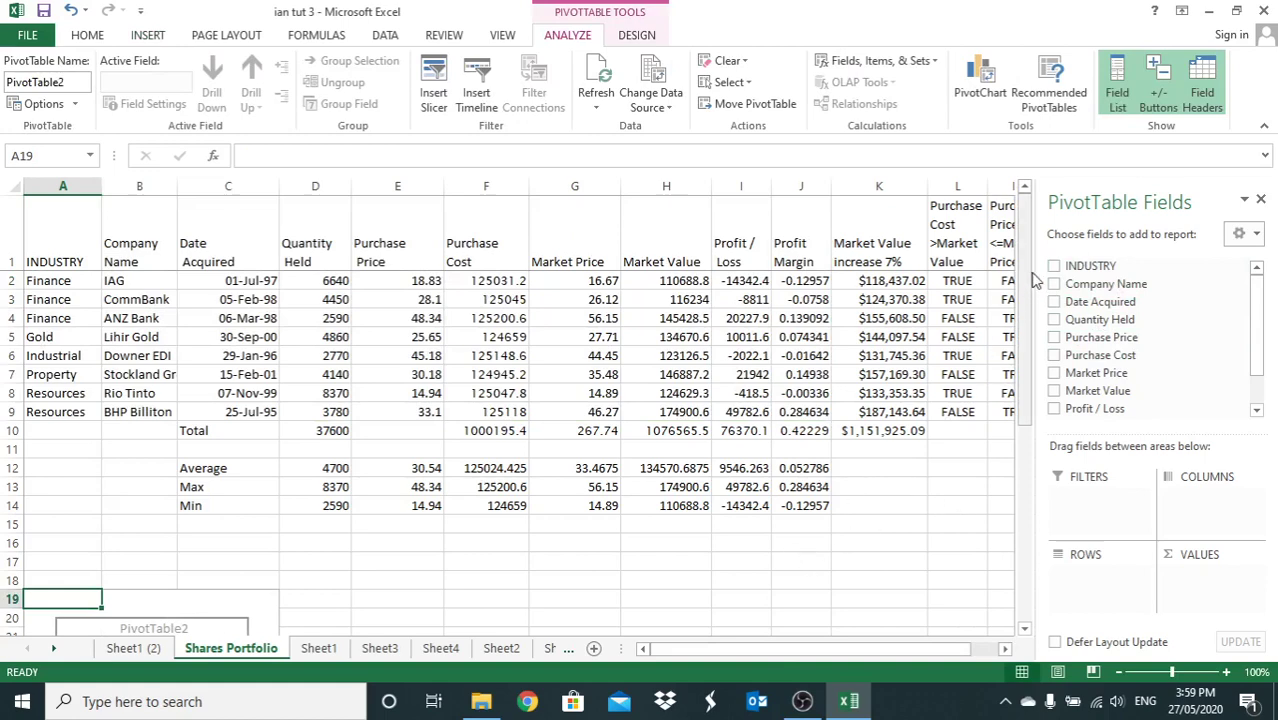
# Step: Hide the PivotTable field list and show it again
pyautogui.scroll(-3, 401, 530)
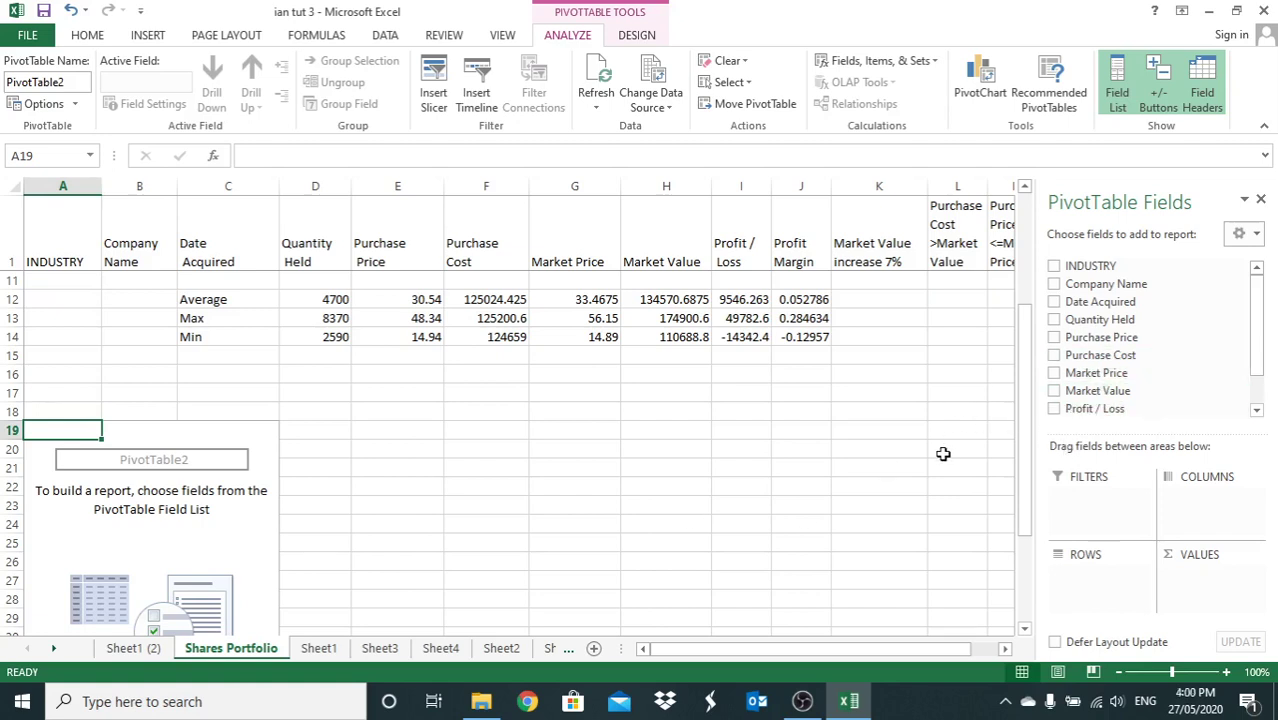
pyautogui.click(1117, 90)
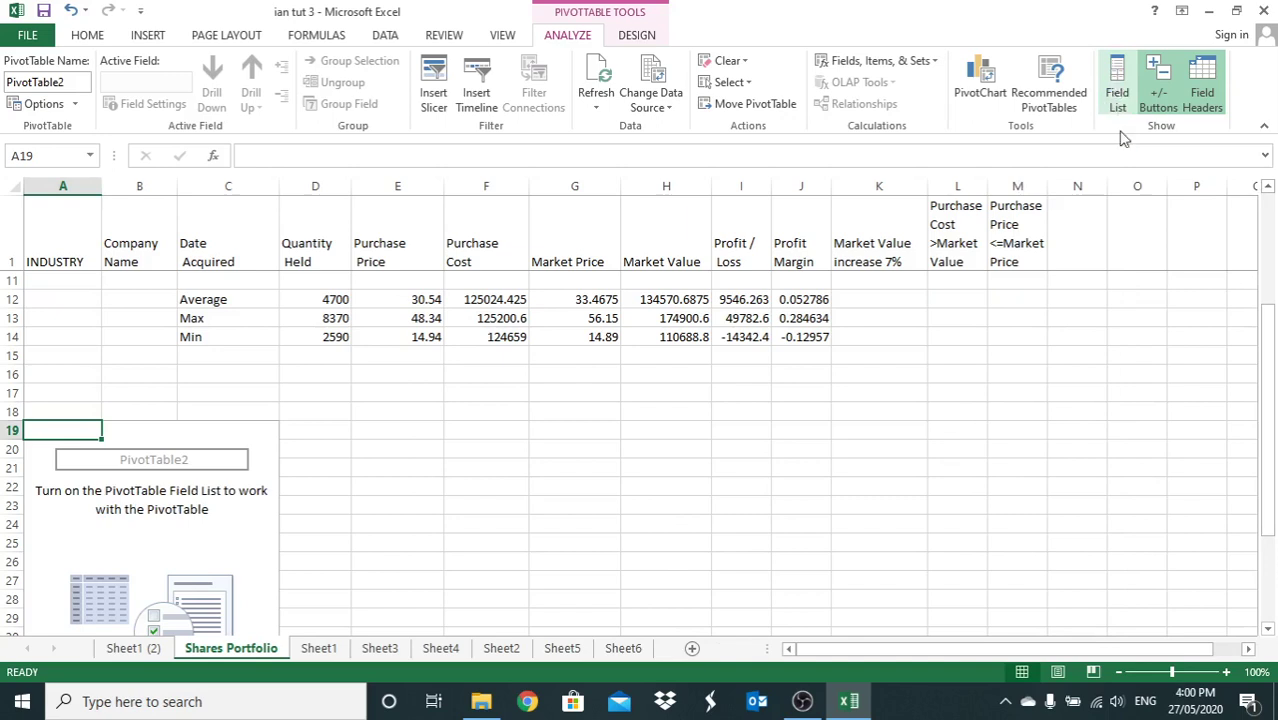
pyautogui.click(1118, 96)
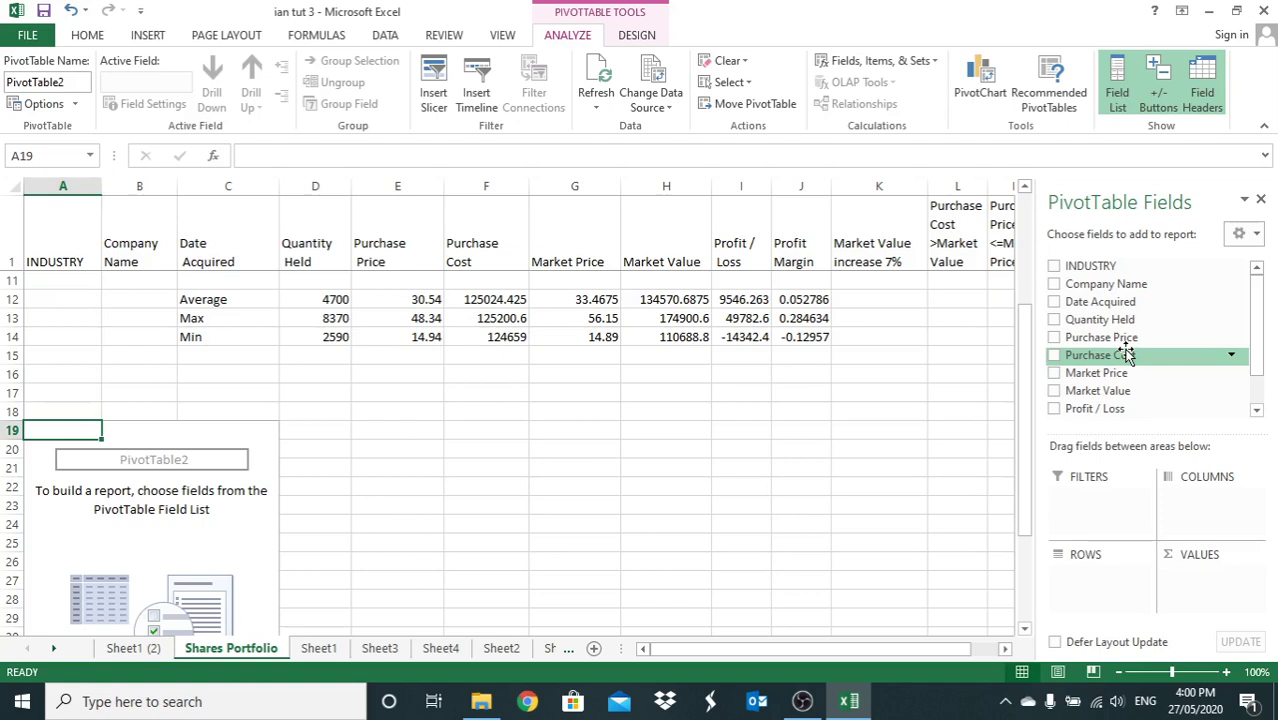
# Step: Add INDUSTRY as the PivotTable's row field and Profit / Loss as its summed value field
pyautogui.click(1054, 267)
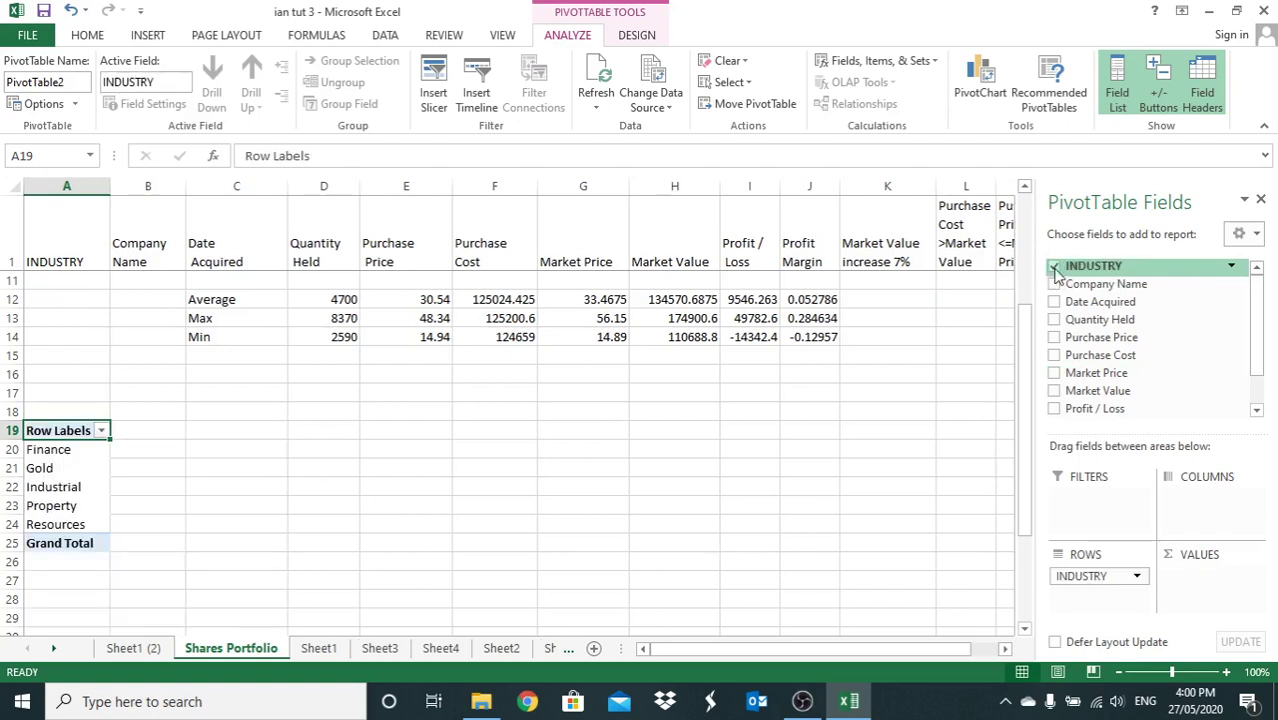
pyautogui.click(1055, 410)
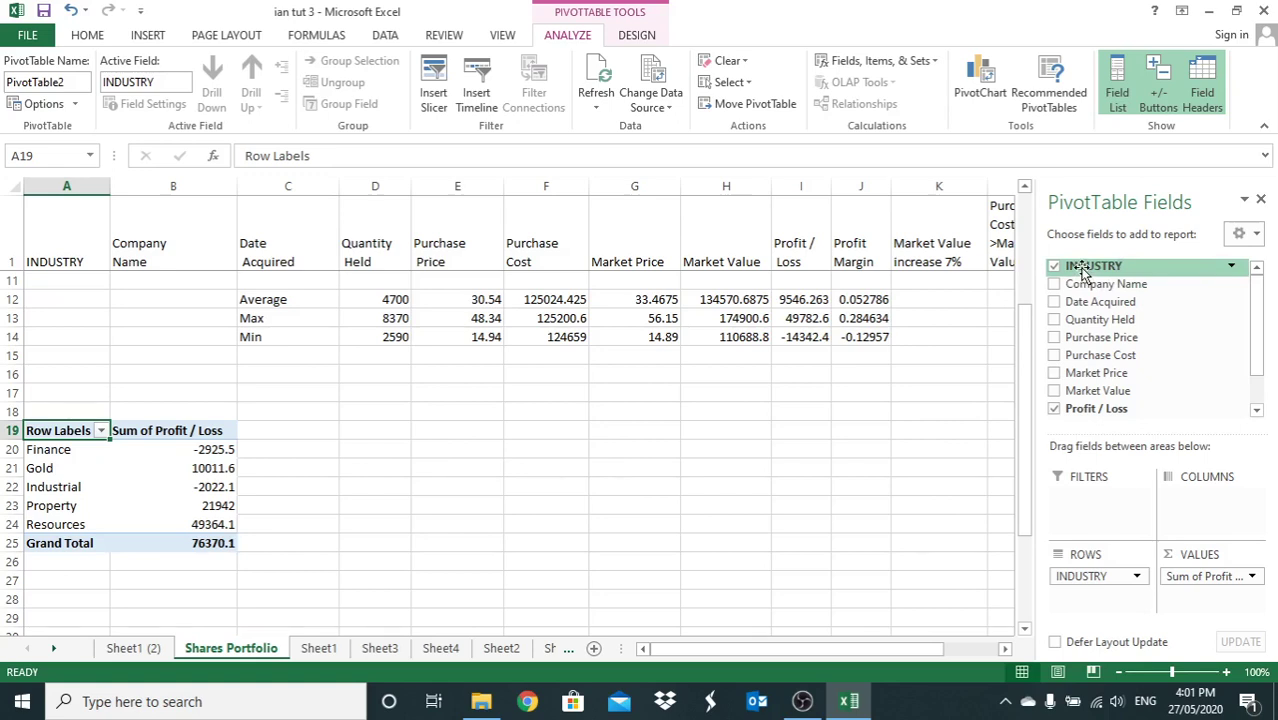
# Step: Move the INDUSTRY field to the PivotTable's columns and add Company Name as the row field
pyautogui.moveTo(1083, 272); pyautogui.dragTo(1197, 505)
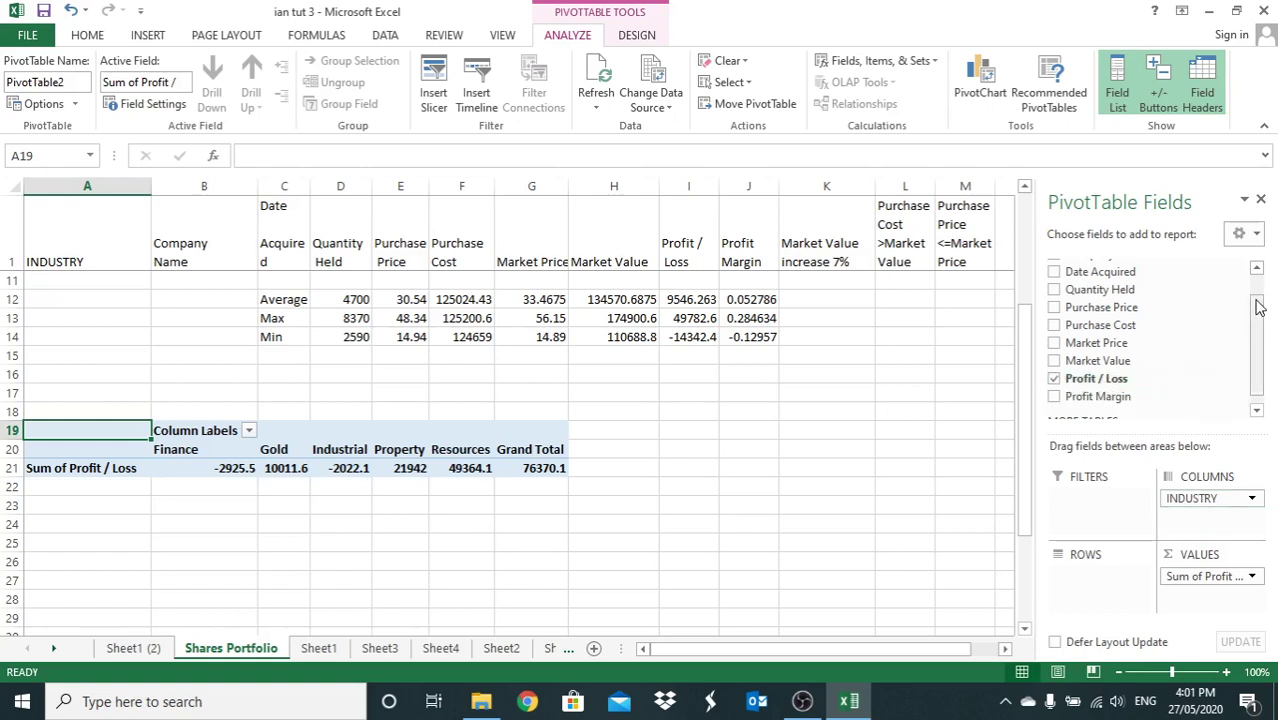
pyautogui.moveTo(1258, 307); pyautogui.dragTo(1256, 267)
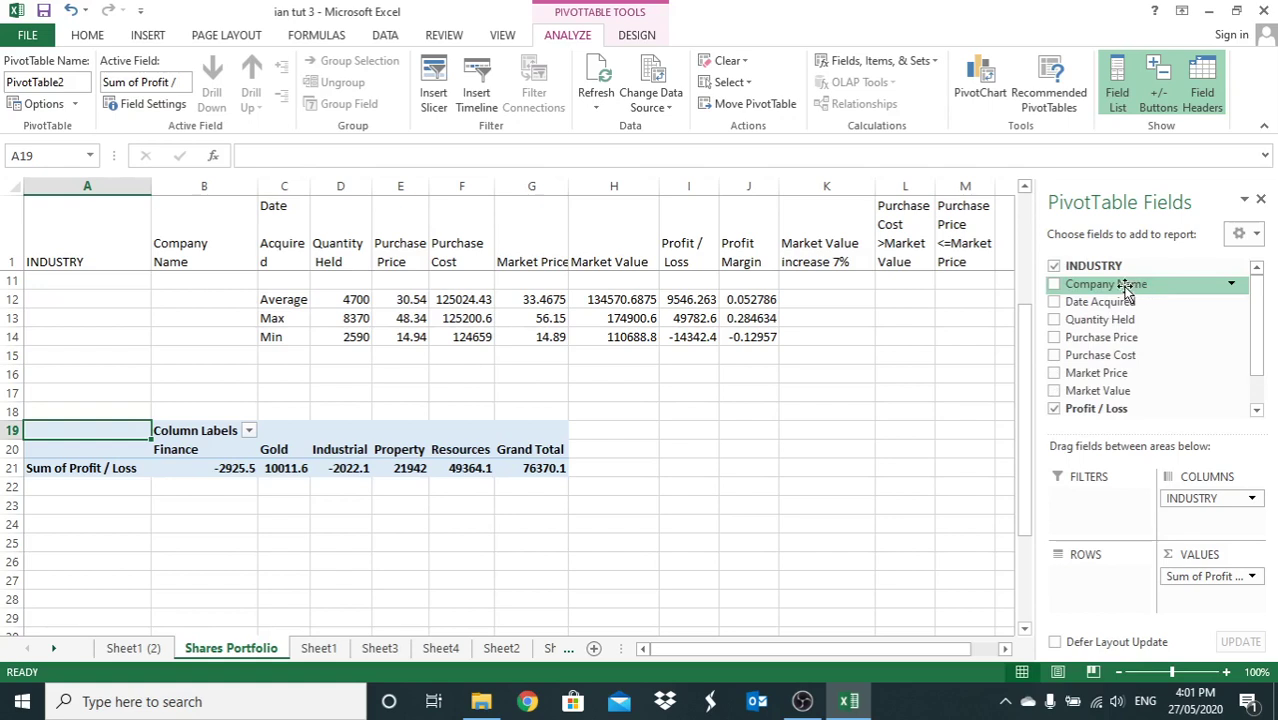
pyautogui.moveTo(1126, 287); pyautogui.dragTo(1110, 588)
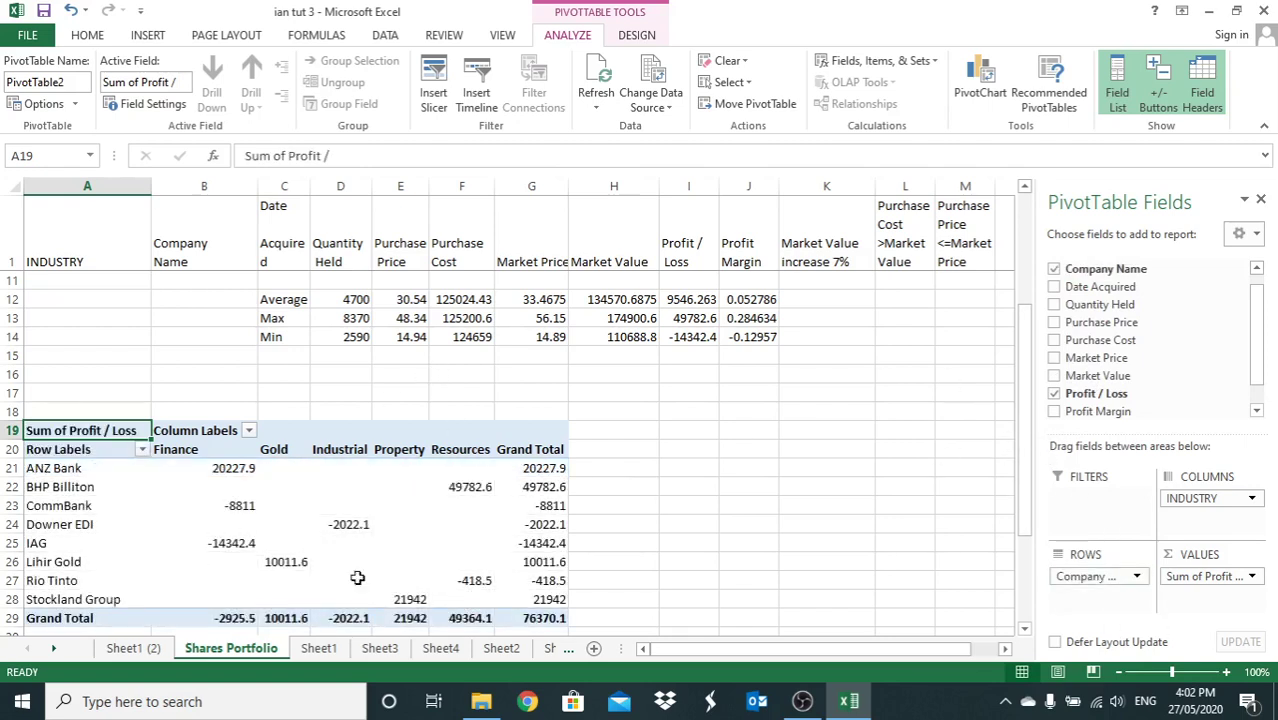
pyautogui.moveTo(245, 503)
pyautogui.scroll(-1, 624, 525)
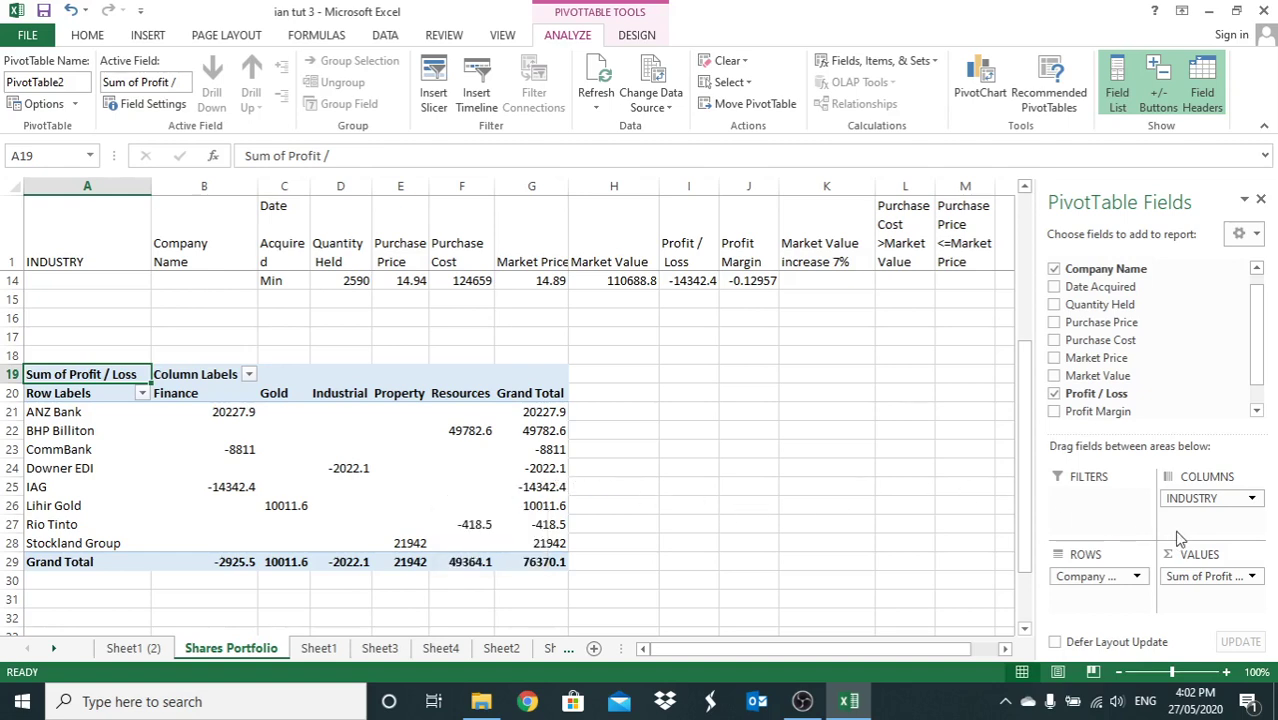
# Step: Move the INDUSTRY field from the PivotTable's columns to its report filters
pyautogui.scroll(4, 1105, 430)
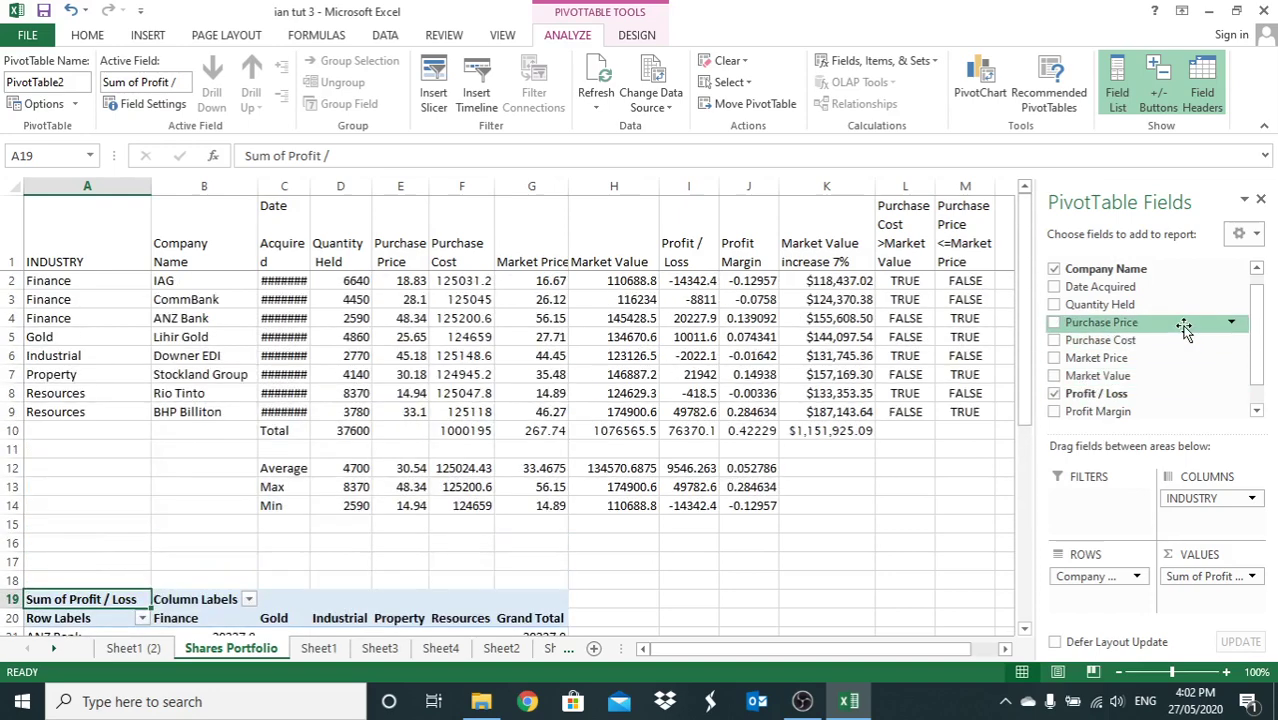
pyautogui.click(1256, 268)
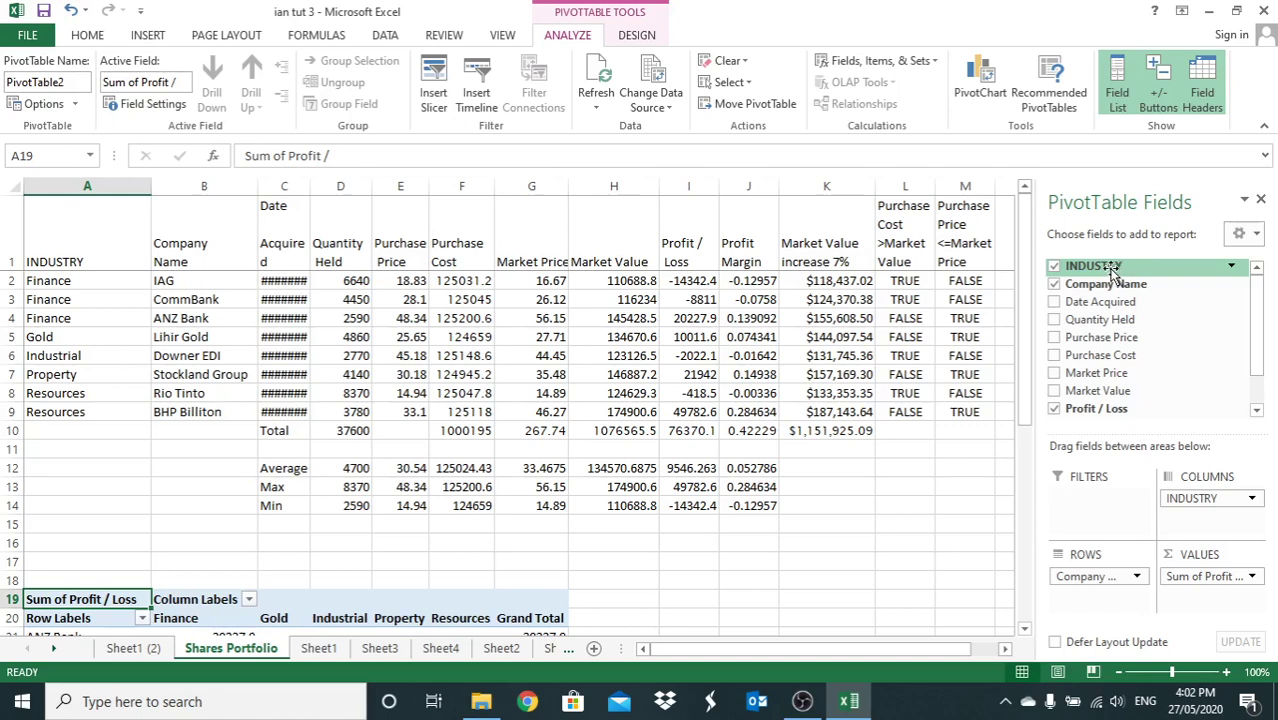
pyautogui.moveTo(1112, 270); pyautogui.dragTo(1100, 506)
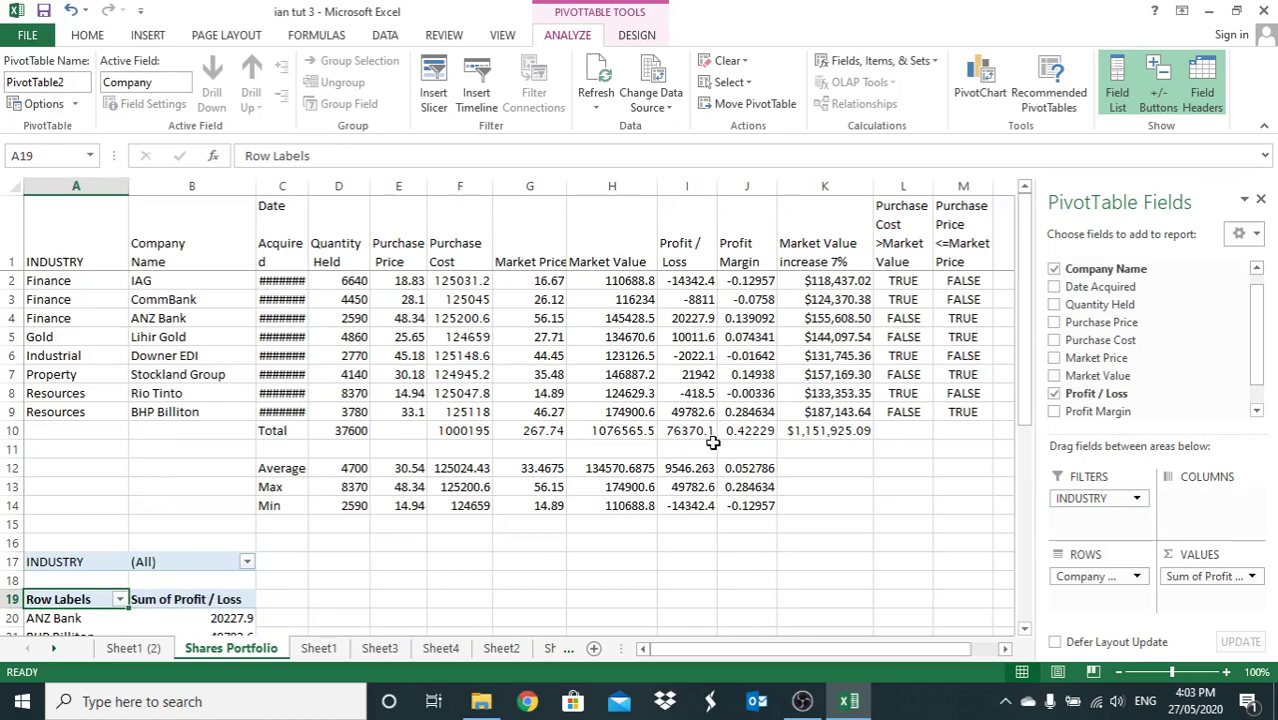
# Step: Allow multiple items in the INDUSTRY report filter and restrict it to Finance only
pyautogui.click(247, 563)
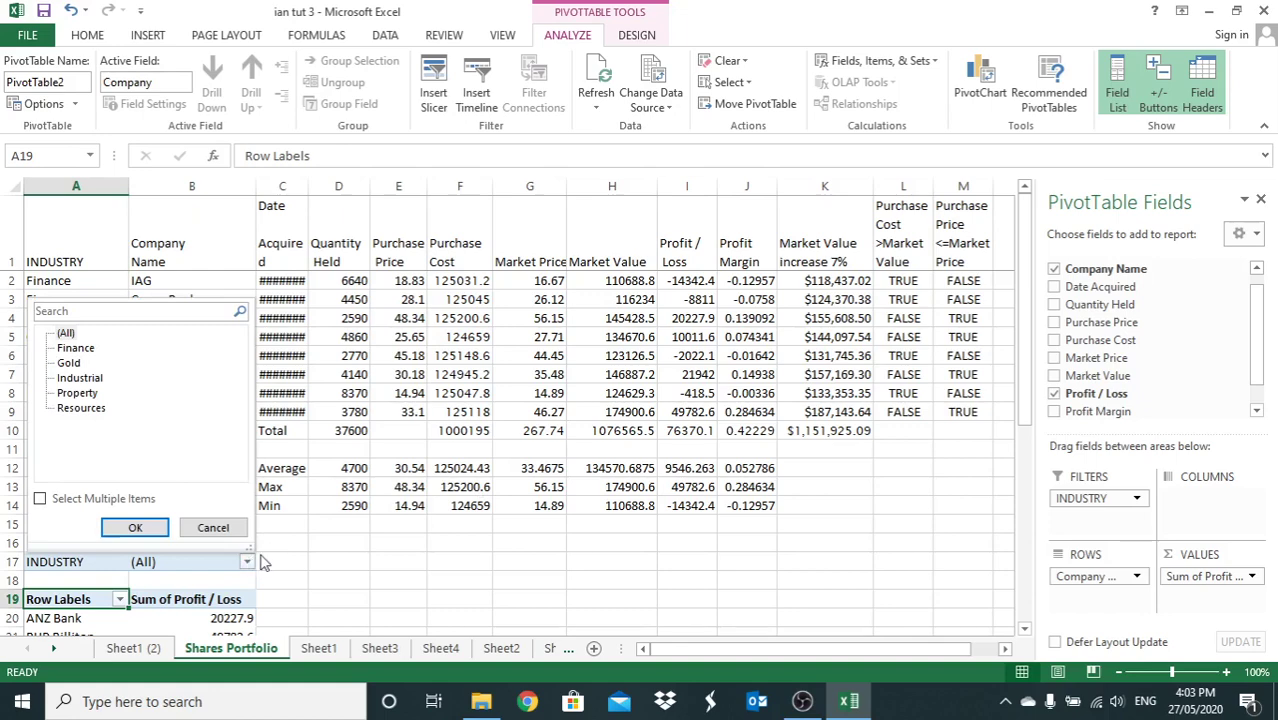
pyautogui.click(40, 499)
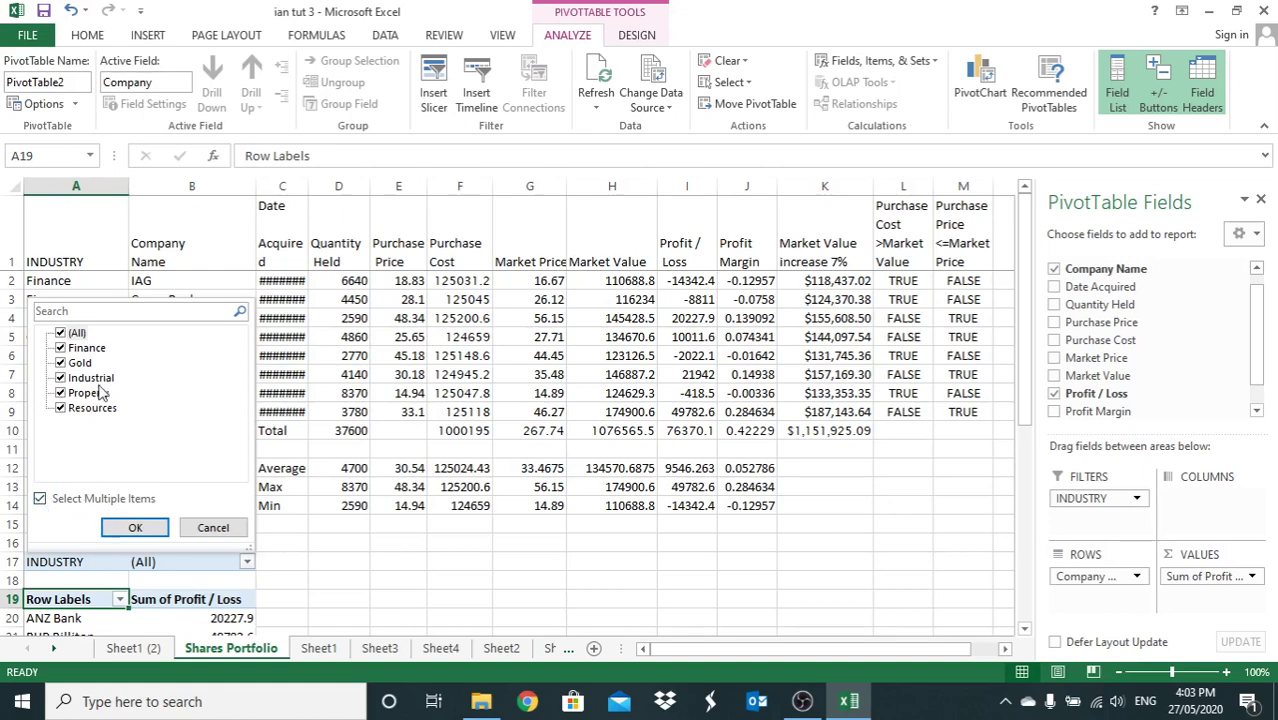
pyautogui.click(62, 334)
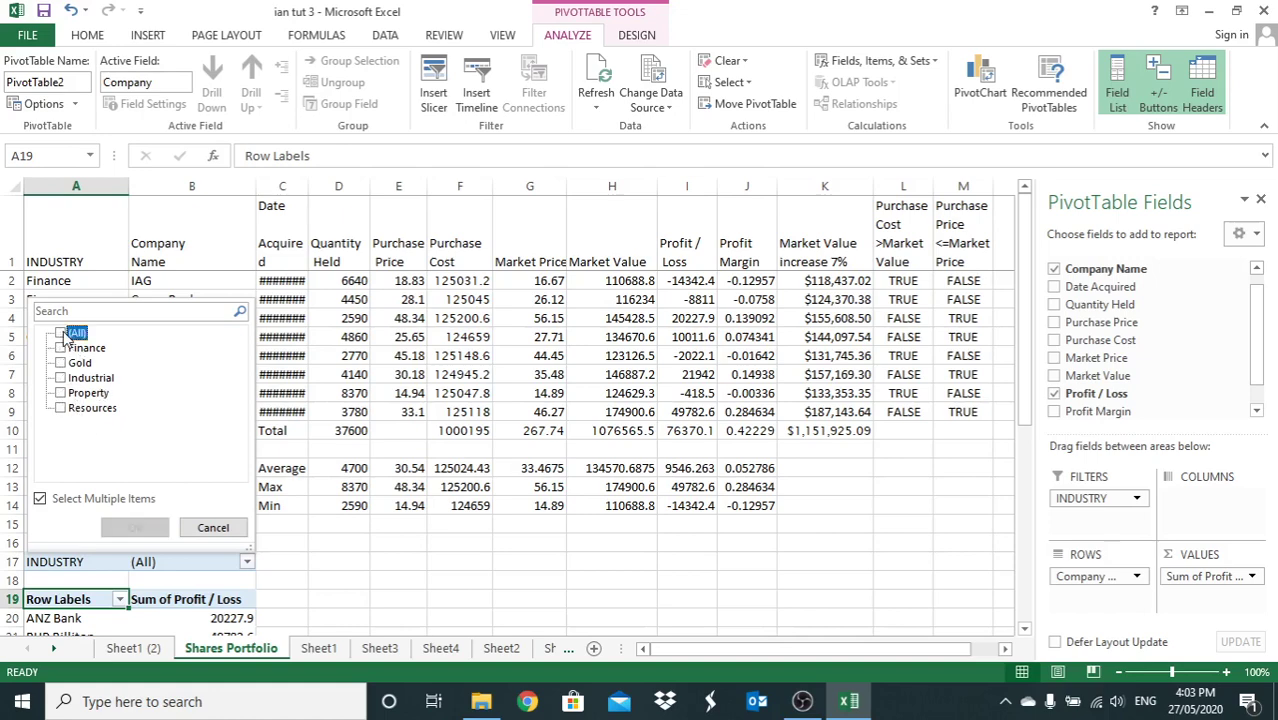
pyautogui.click(62, 348)
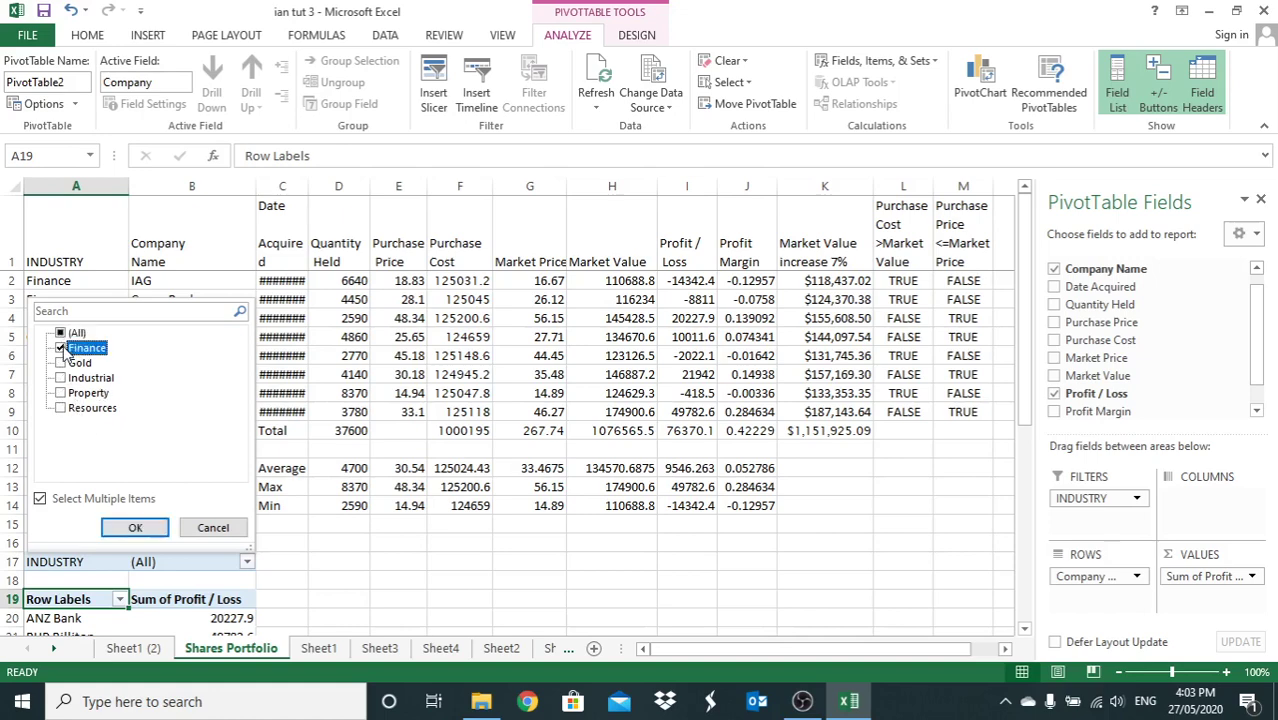
pyautogui.click(135, 530)
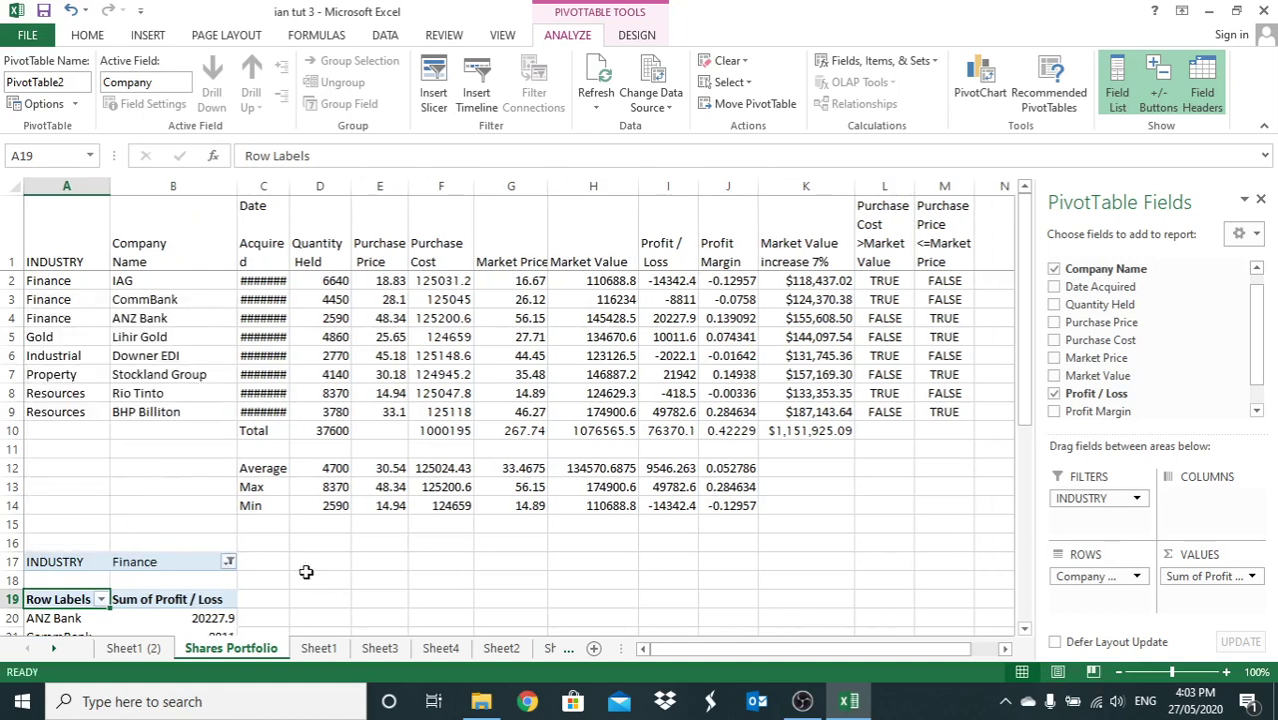
# Step: Autofit the width of column C so the Date Acquired values fit
pyautogui.scroll(-1, 357, 580)
pyautogui.scroll(-2, 357, 580)
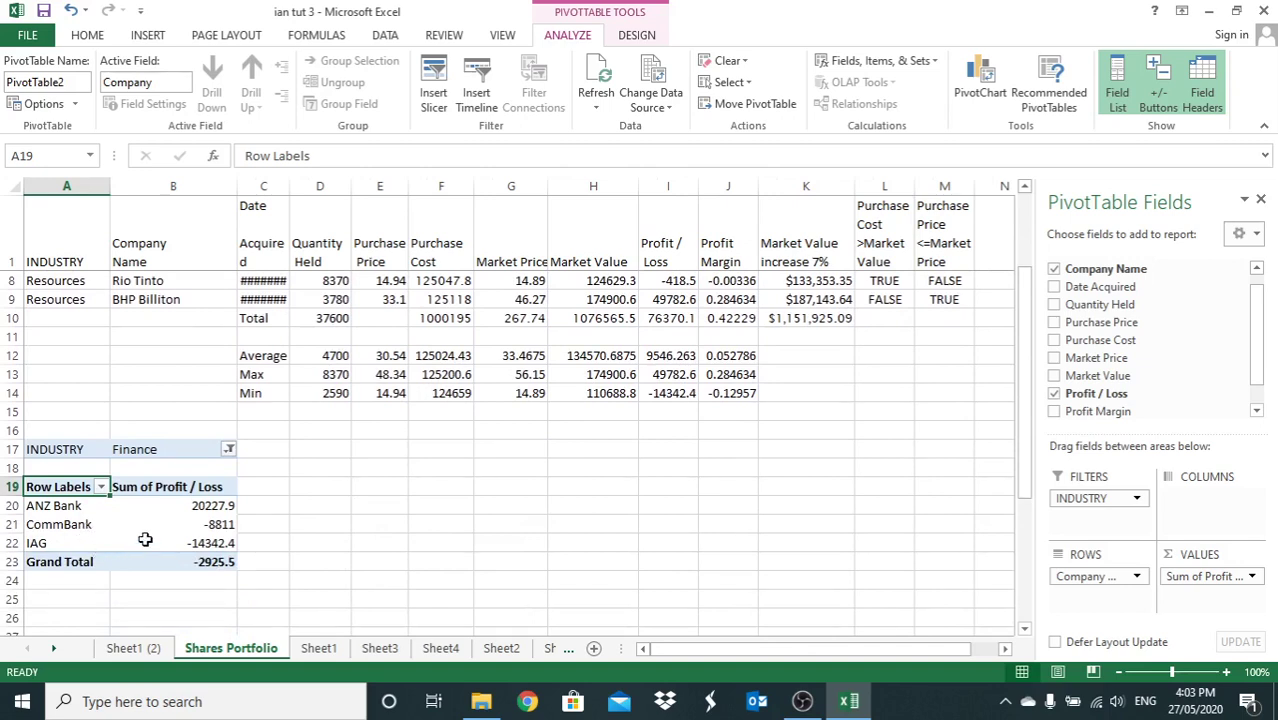
pyautogui.moveTo(145, 524)
pyautogui.doubleClick(290, 186)
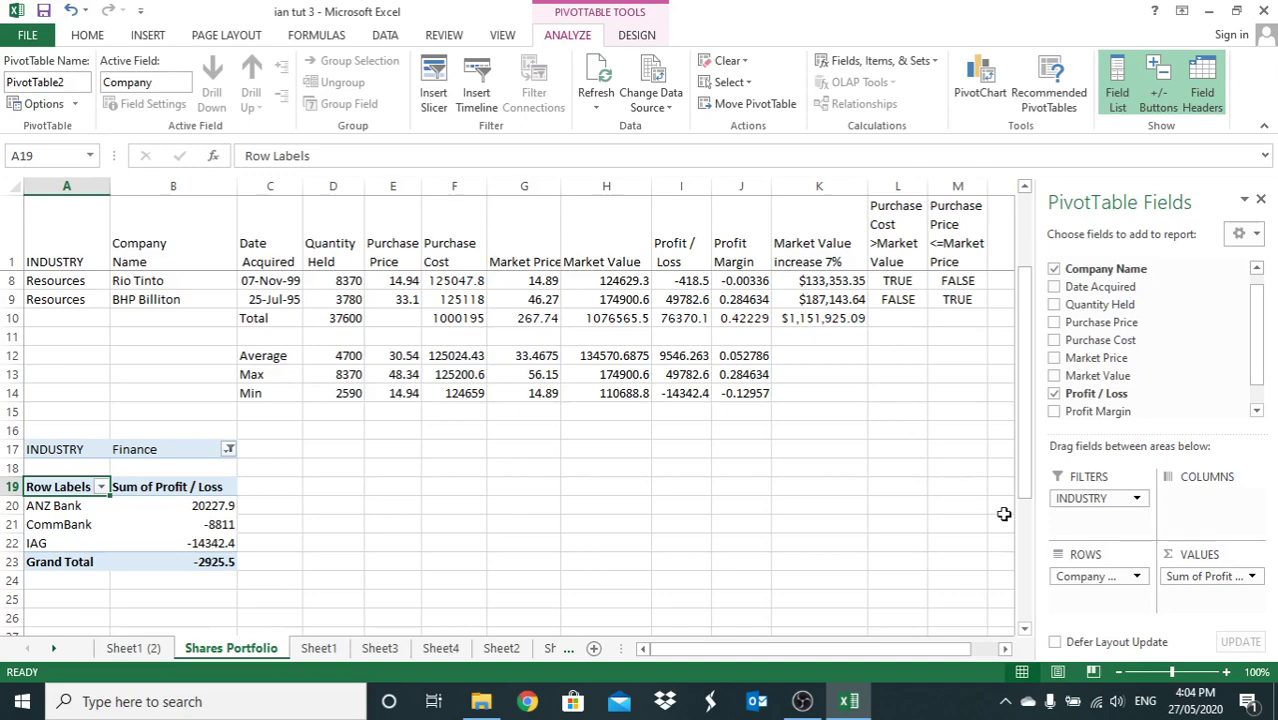
# Step: Move the INDUSTRY field from the report filters to the PivotTable's rows, nested beneath Company Name
pyautogui.scroll(2, 1100, 300)
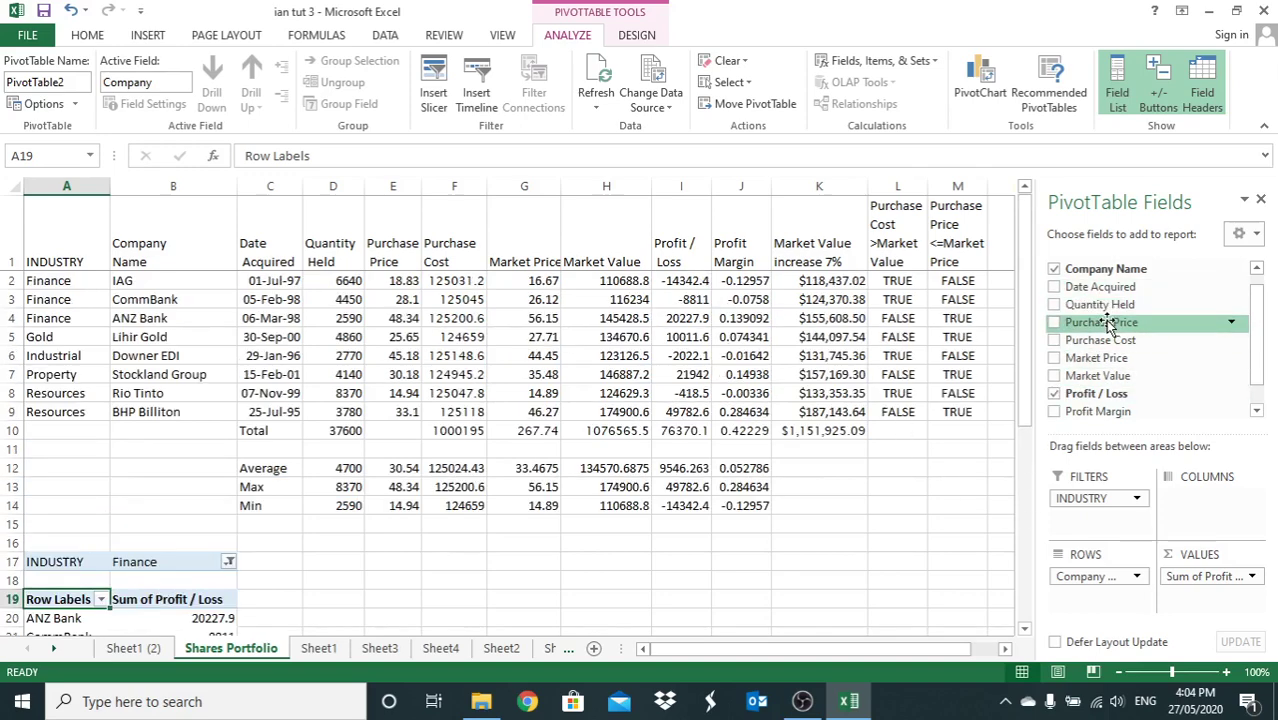
pyautogui.click(1257, 270)
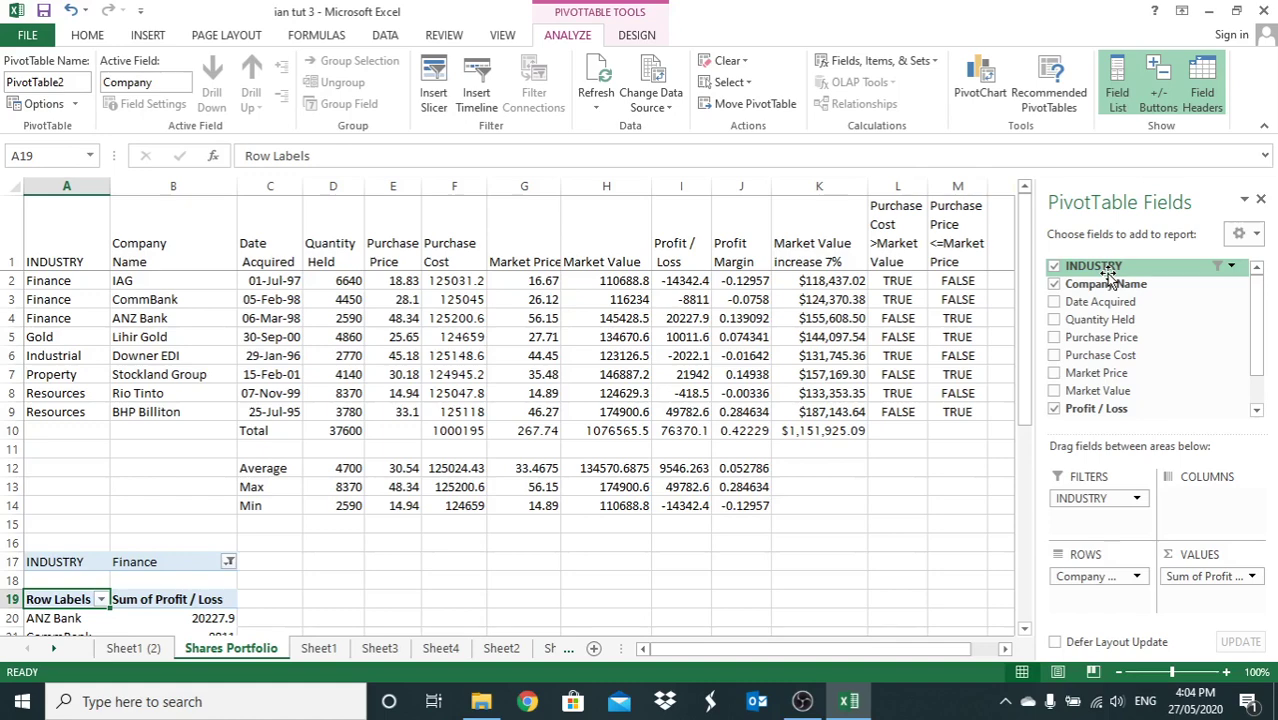
pyautogui.moveTo(1108, 276); pyautogui.dragTo(1098, 608)
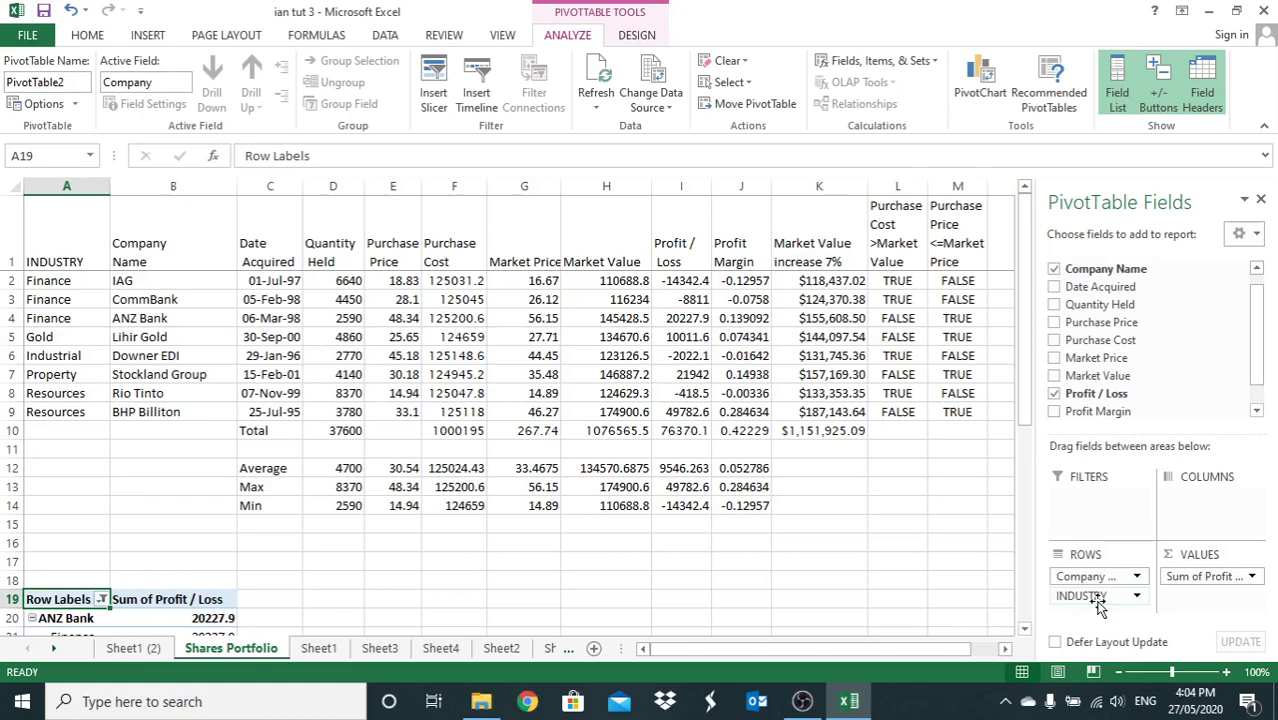
pyautogui.moveTo(1098, 607); pyautogui.dragTo(1096, 600)
pyautogui.scroll(-3, 656, 520)
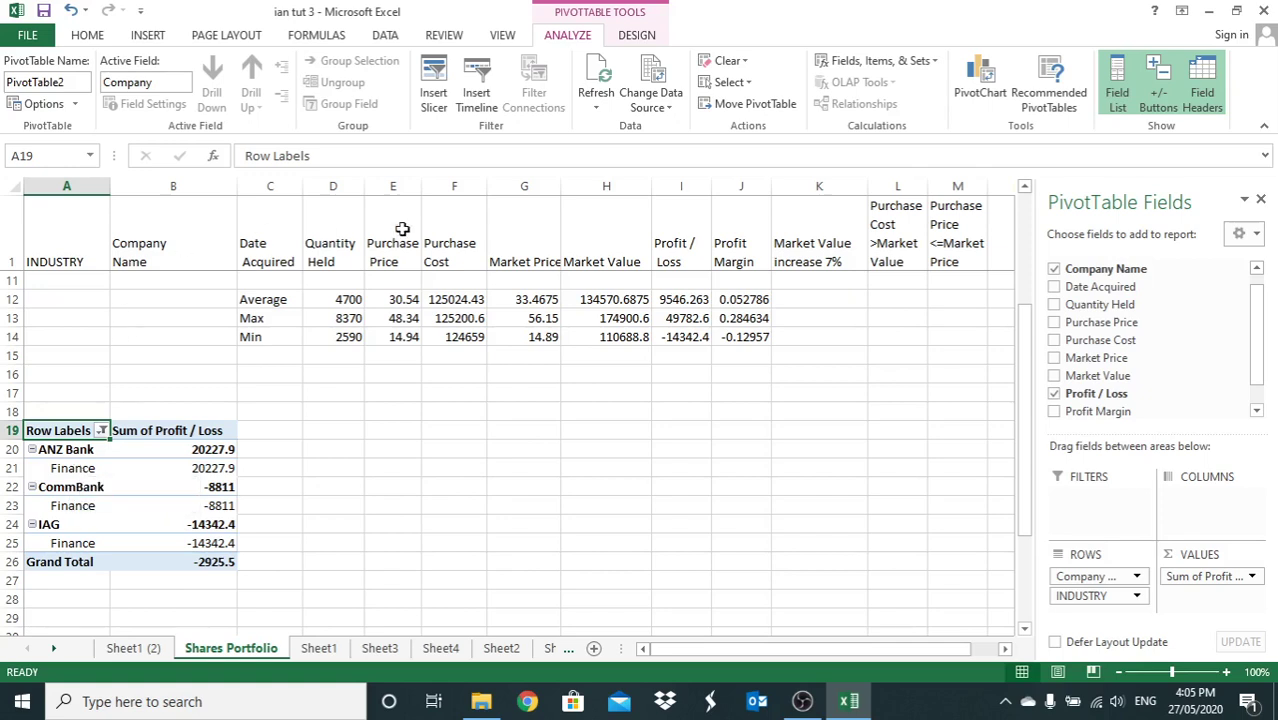
# Step: Remove Company Name from the PivotTable and reset the INDUSTRY row filter to include all industries
pyautogui.click(1054, 270)
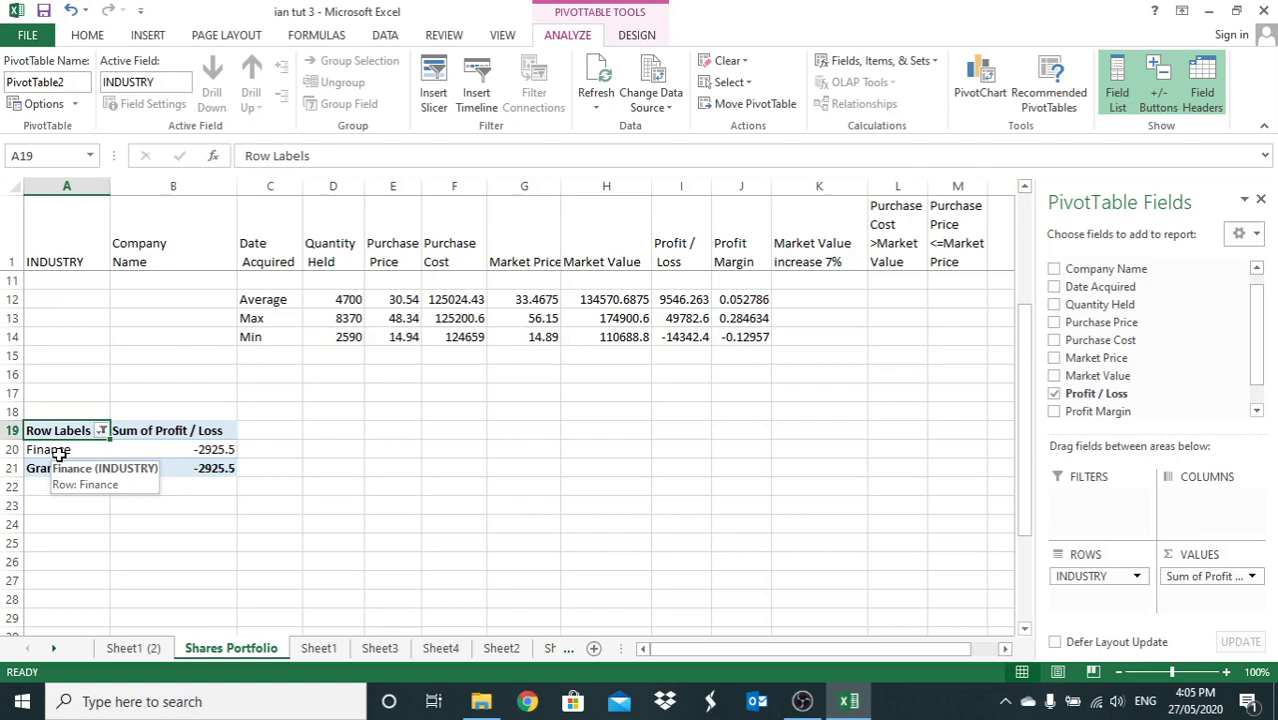
pyautogui.click(102, 431)
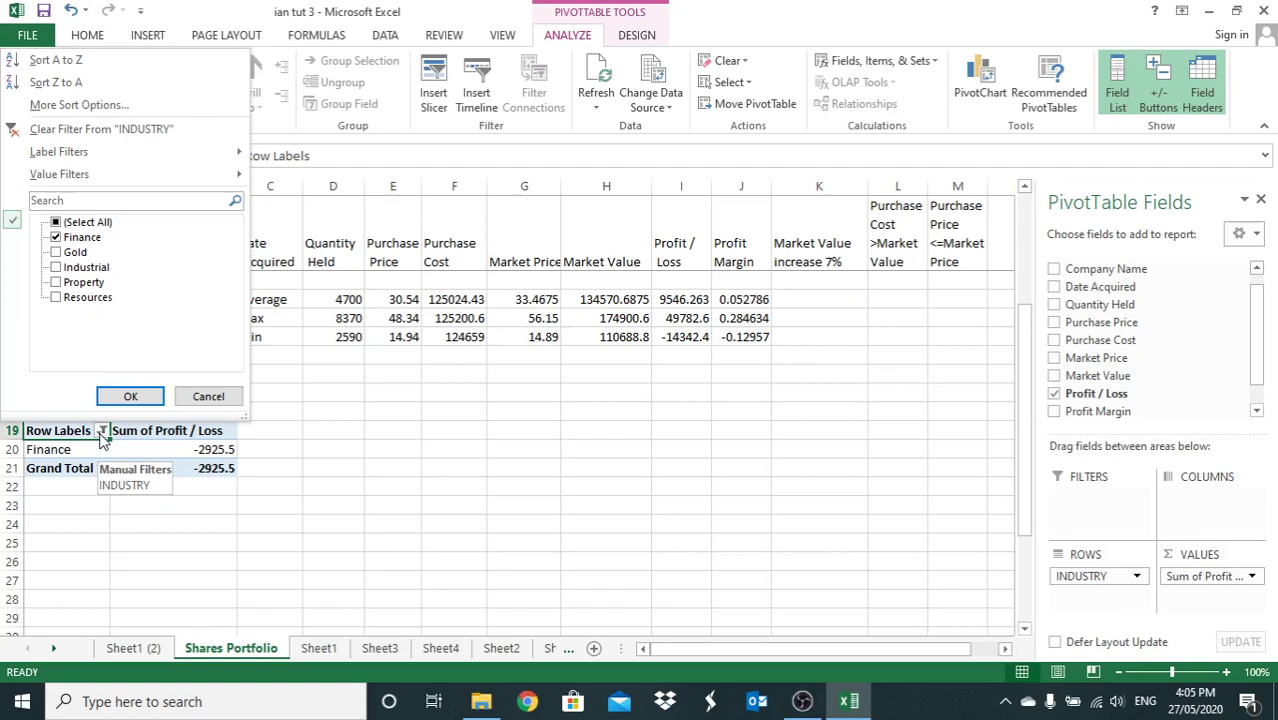
pyautogui.click(57, 224)
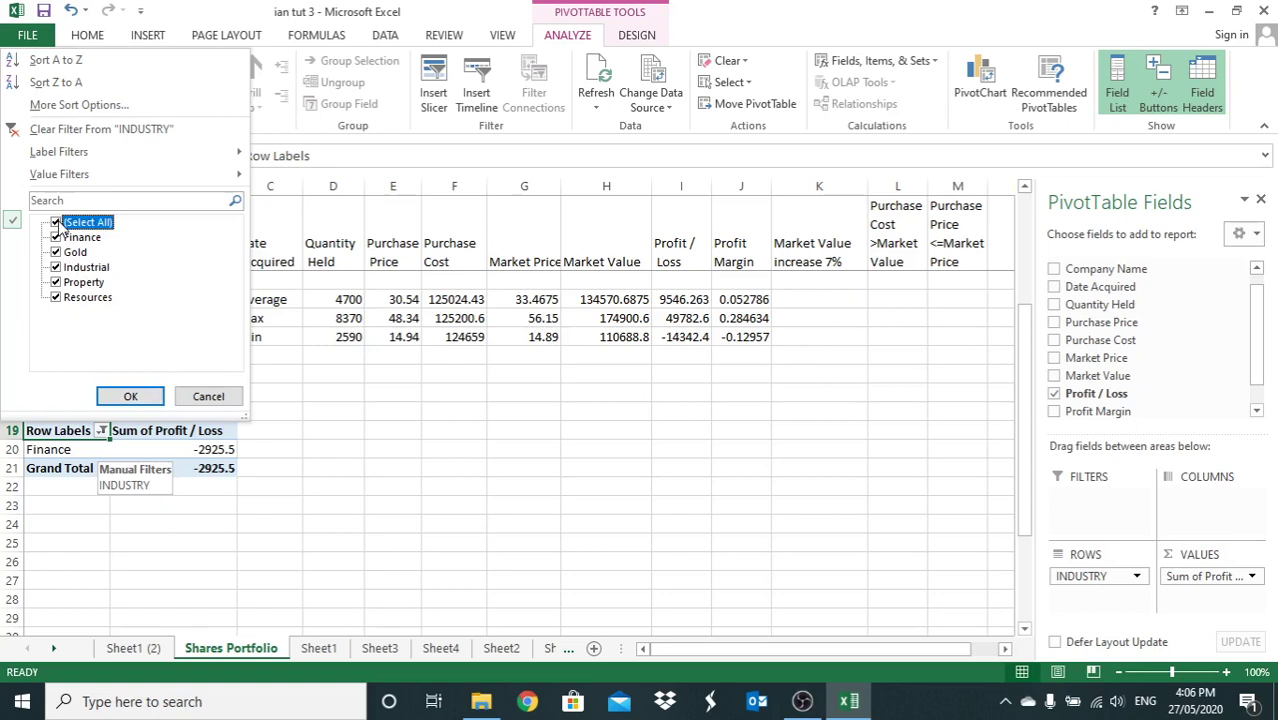
pyautogui.click(130, 396)
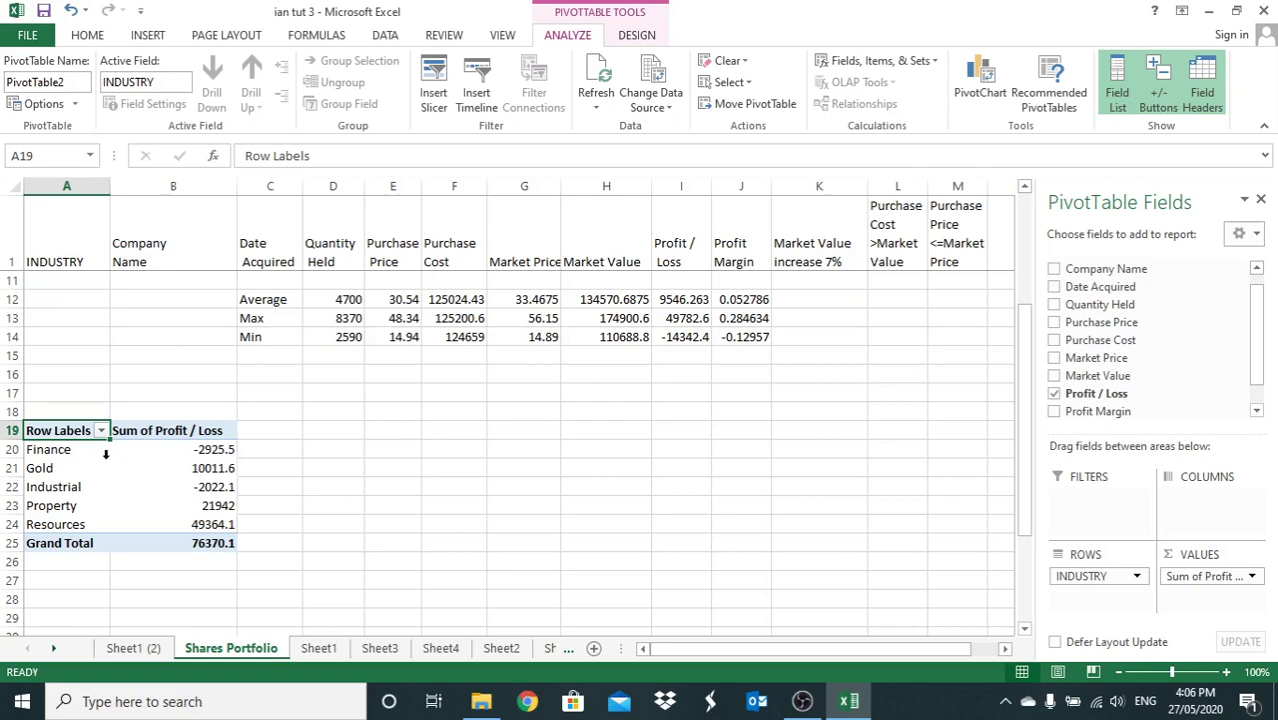
# Step: Filter the PivotTable's INDUSTRY row labels to show only Finance
pyautogui.click(102, 432)
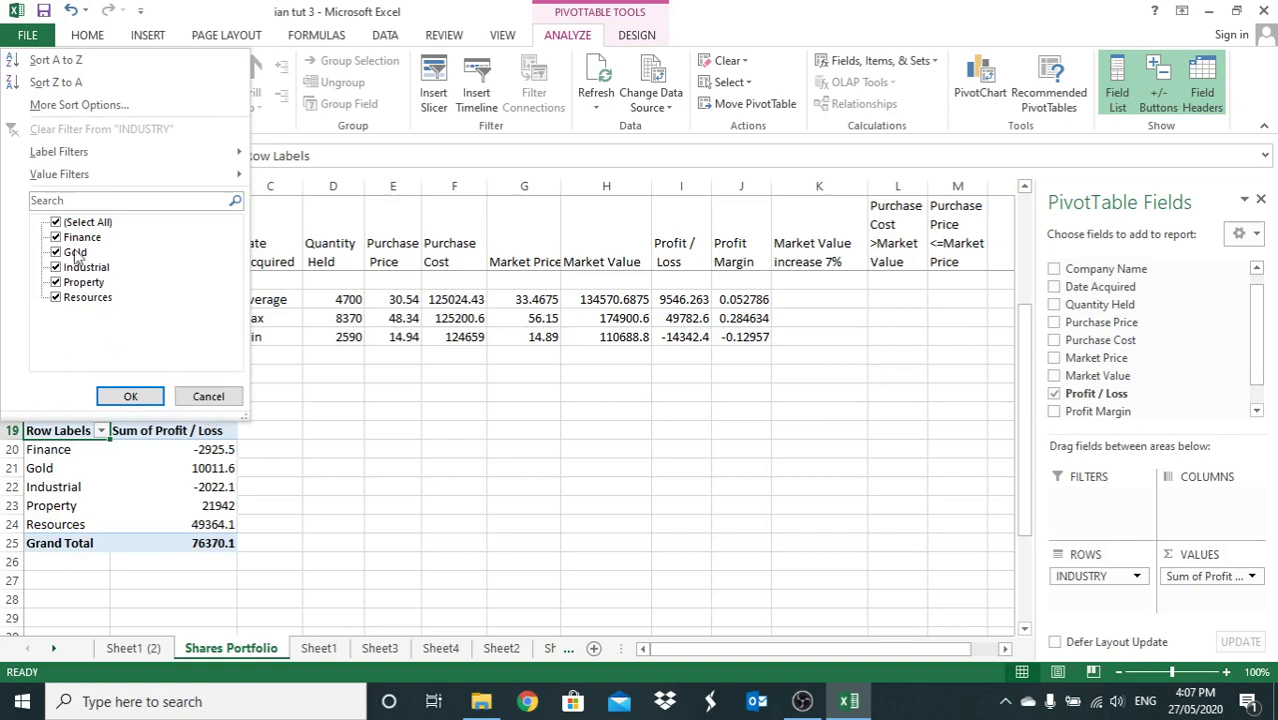
pyautogui.click(56, 223)
pyautogui.click(56, 237)
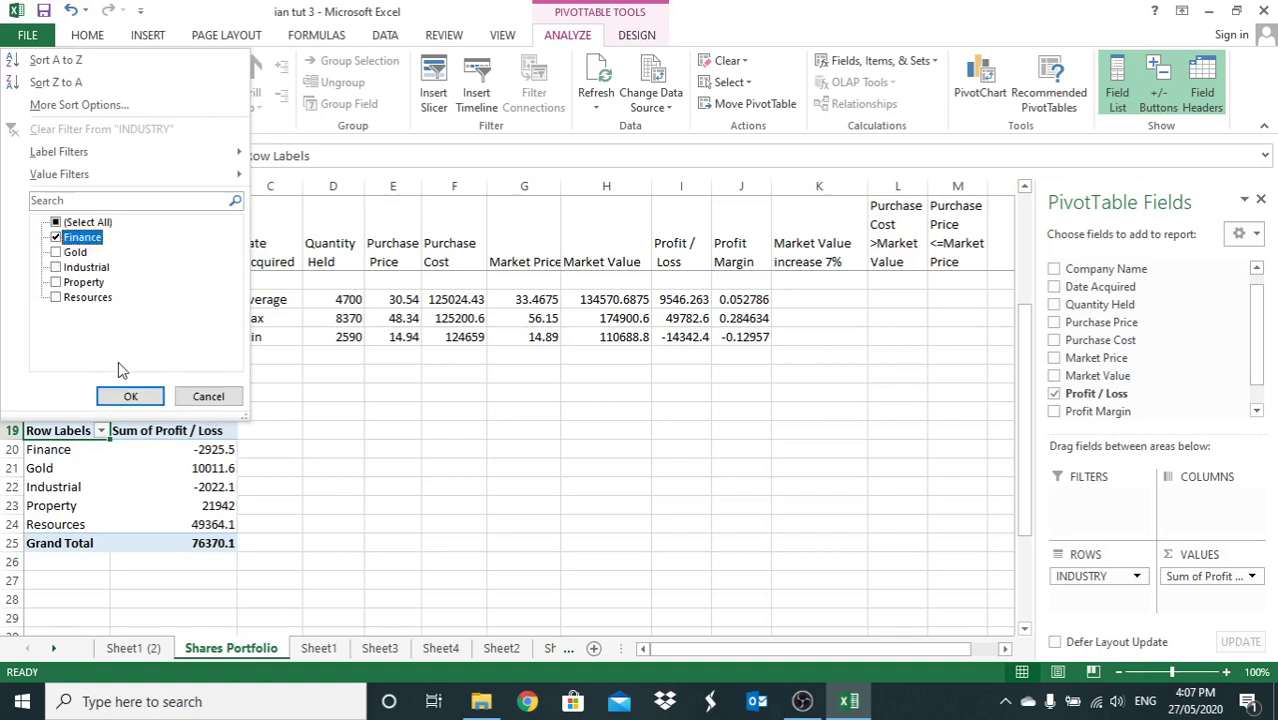
pyautogui.click(130, 396)
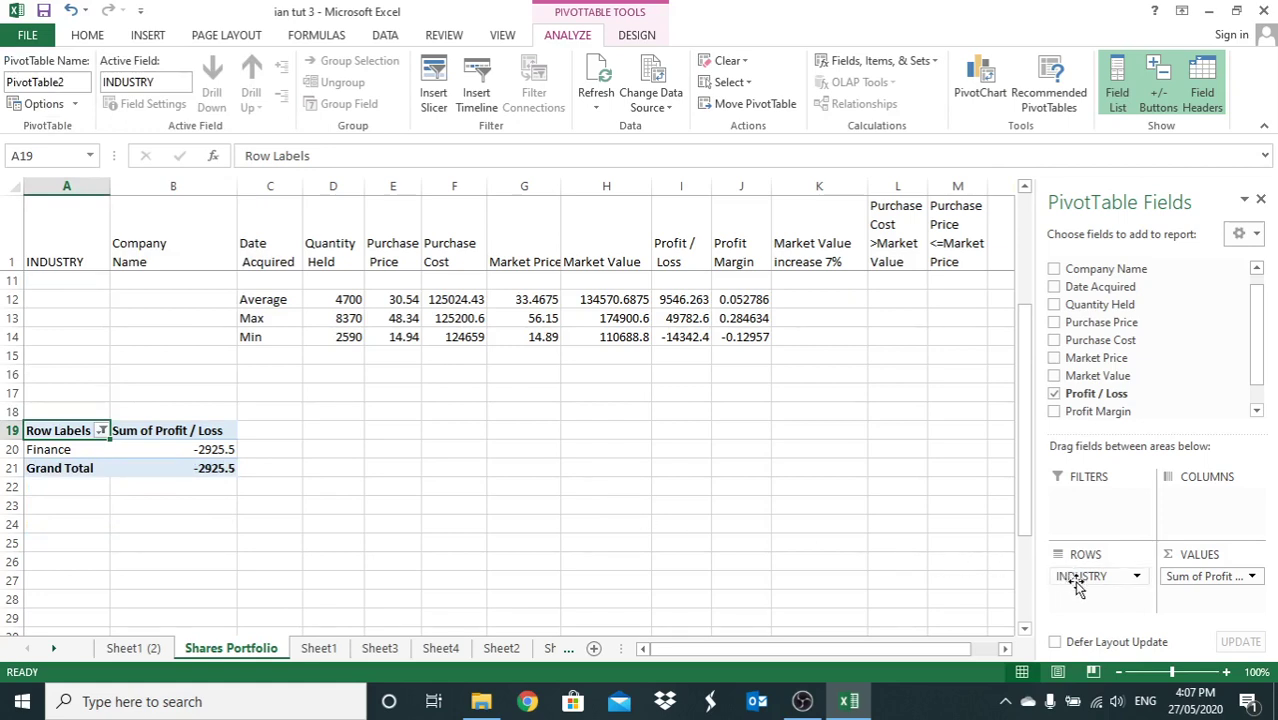
# Step: Move the INDUSTRY field from the PivotTable's rows to its columns and add Company Name to the rows
pyautogui.moveTo(1077, 587); pyautogui.dragTo(1208, 268)
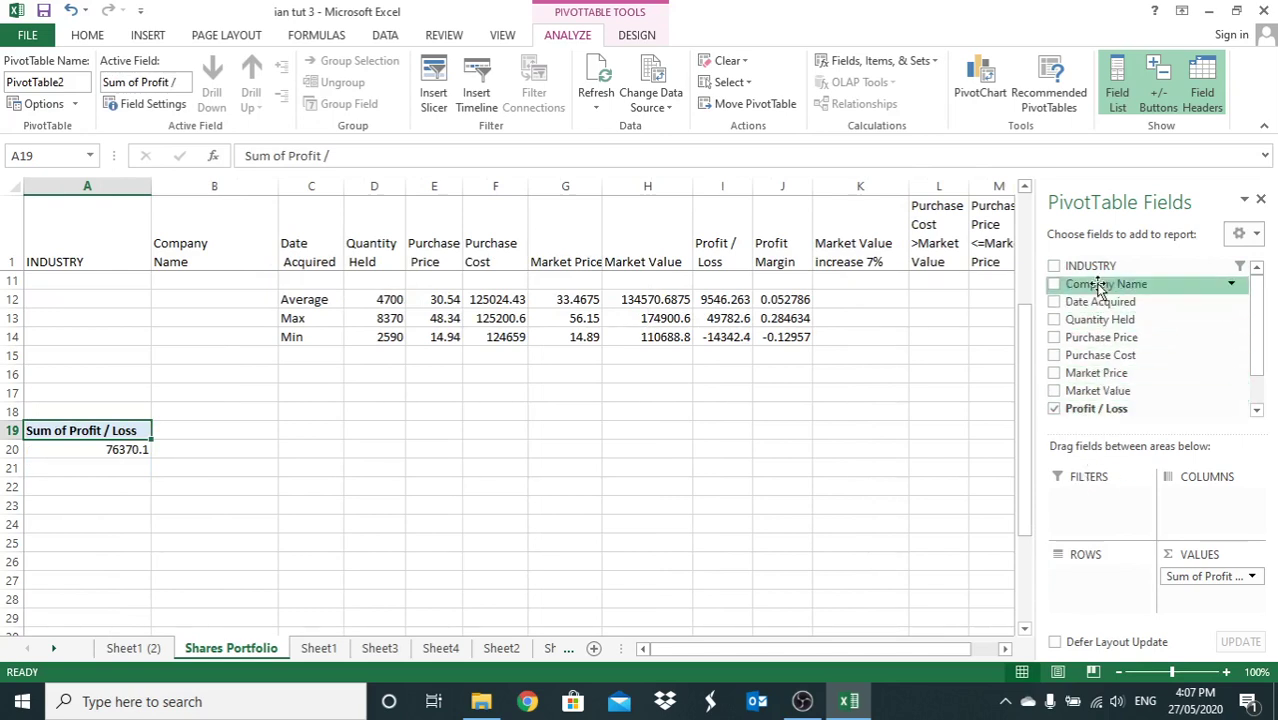
pyautogui.moveTo(1090, 266); pyautogui.dragTo(1202, 492)
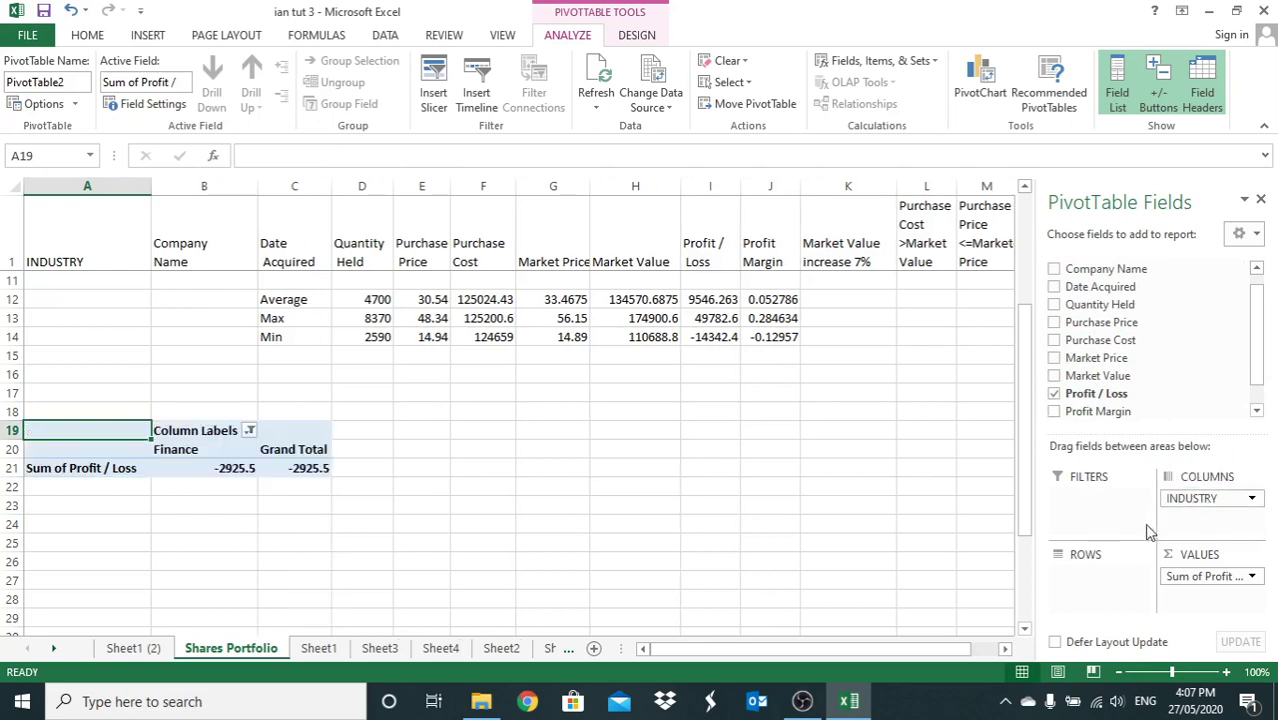
pyautogui.click(1257, 268)
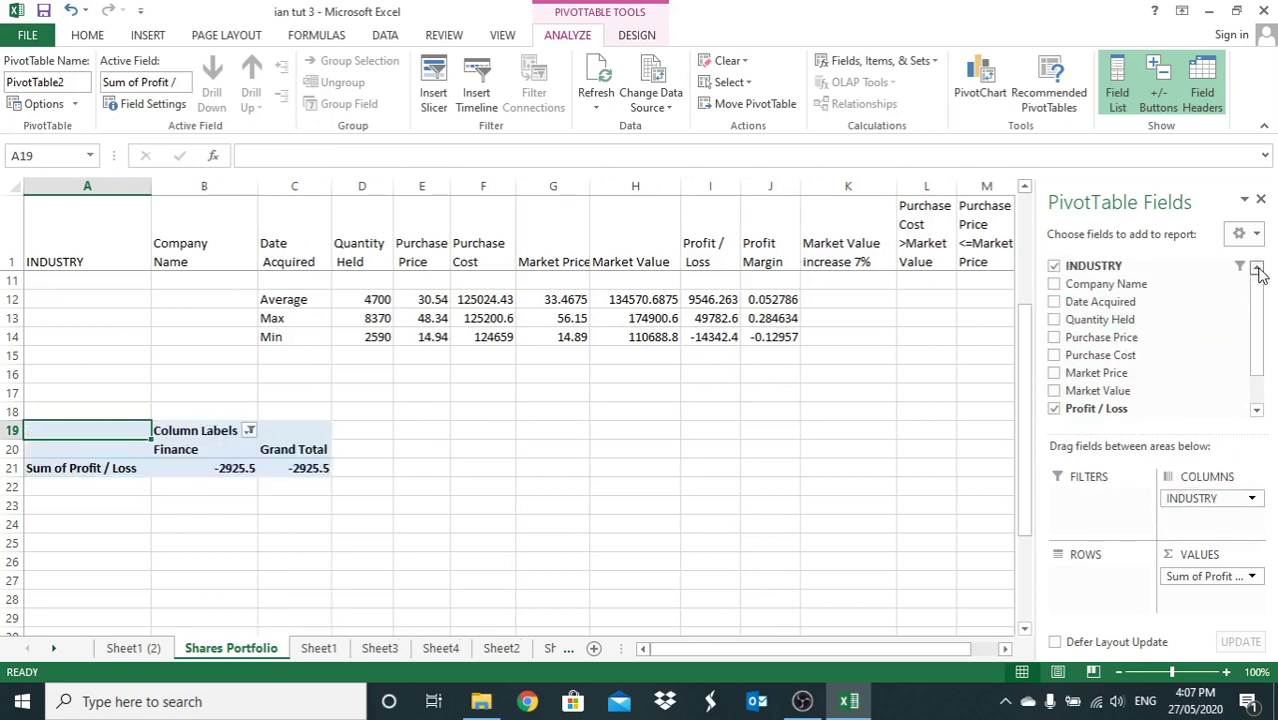
pyautogui.moveTo(1137, 288); pyautogui.dragTo(1100, 580)
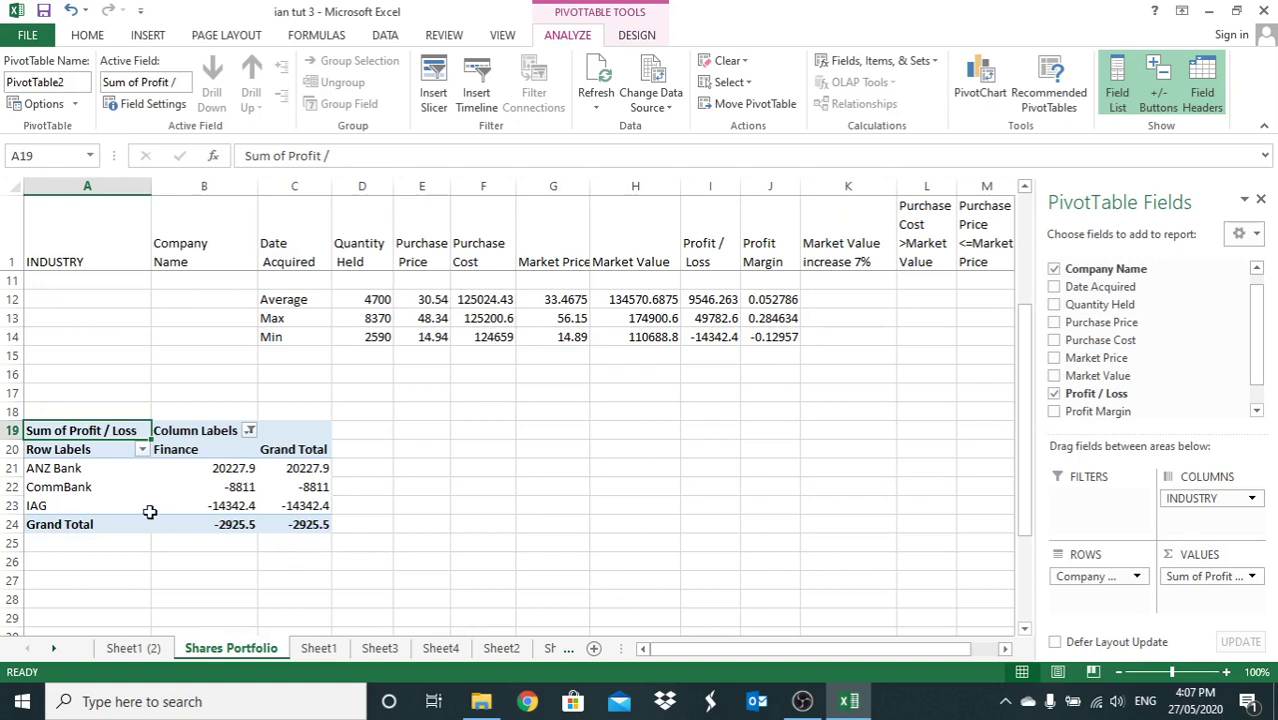
# Step: Filter the Company Name row labels to show only CommBank
pyautogui.click(143, 450)
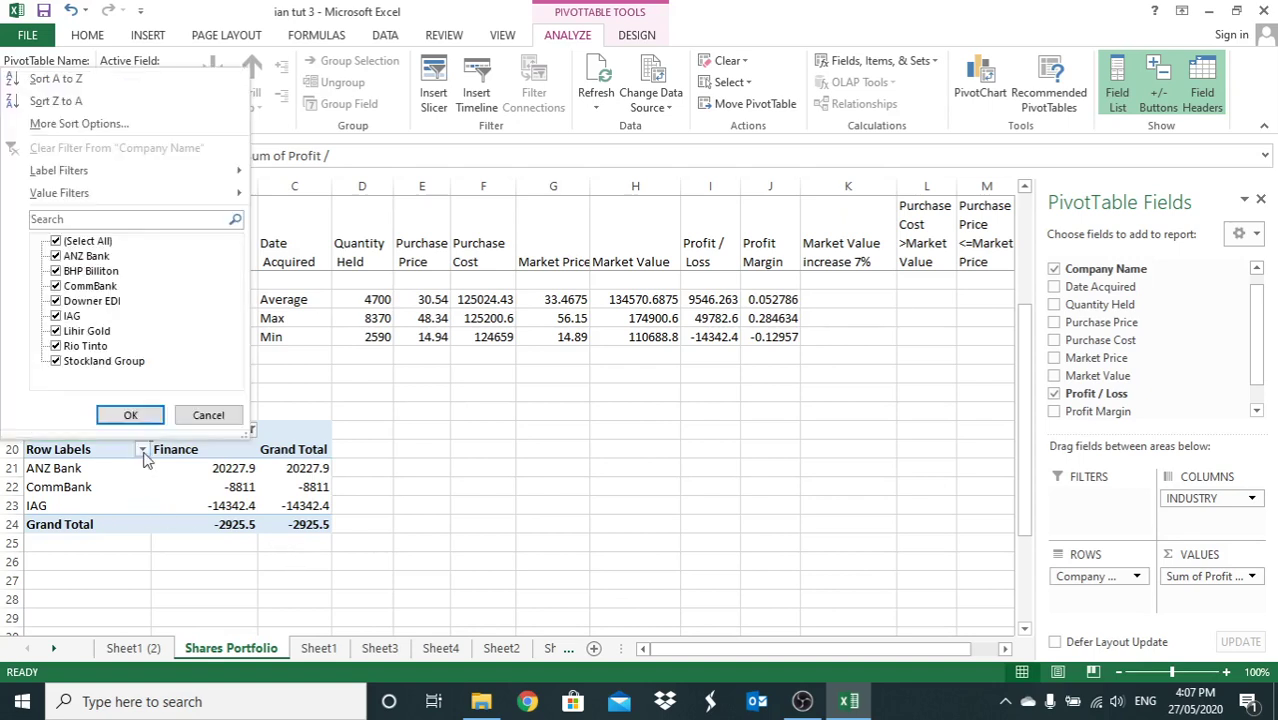
pyautogui.click(57, 242)
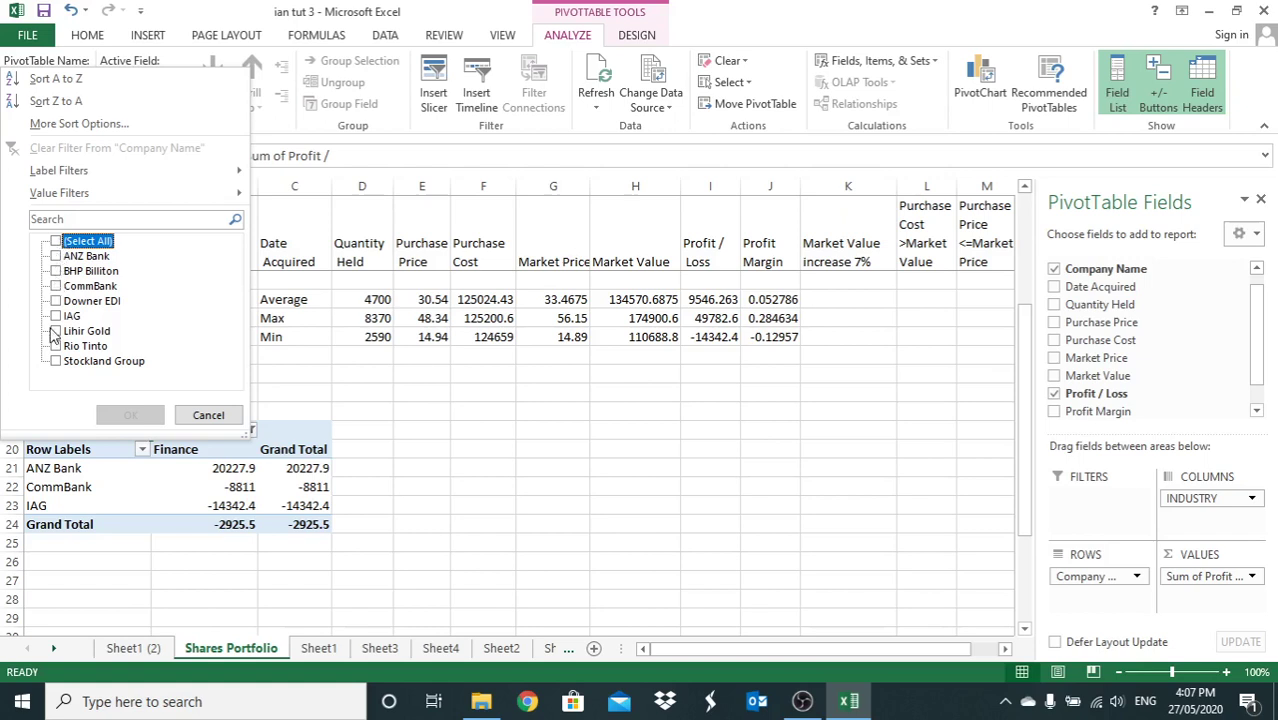
pyautogui.click(57, 287)
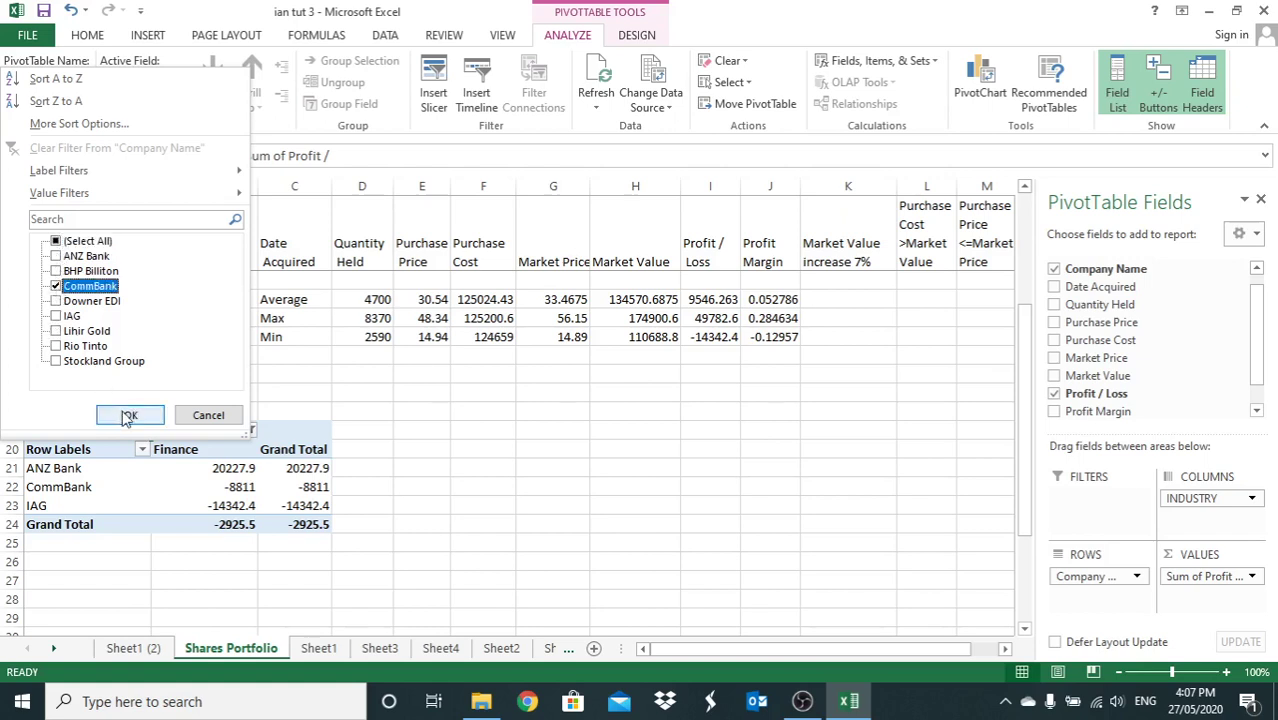
pyautogui.click(121, 414)
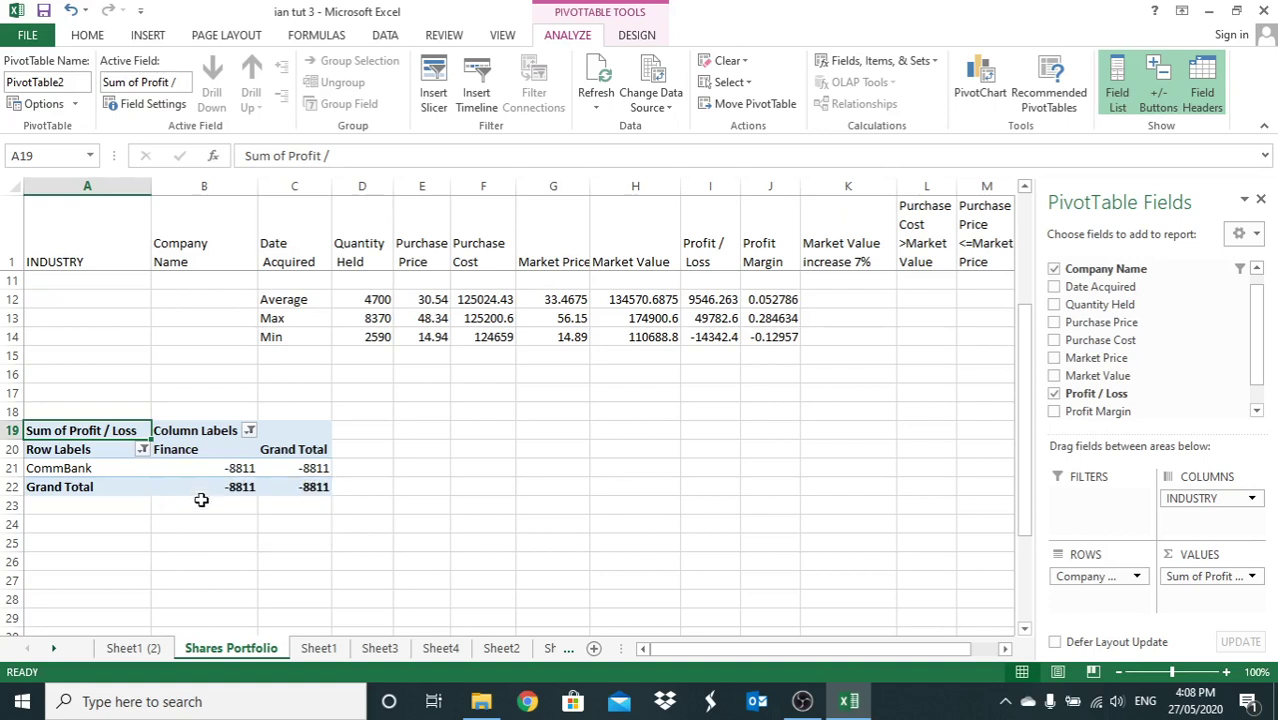
# Step: Remove Sum of Profit / Loss from the PivotTable's values and reset the INDUSTRY column filter to include all industries
pyautogui.moveTo(199, 493)
pyautogui.moveTo(1198, 580); pyautogui.dragTo(1198, 362)
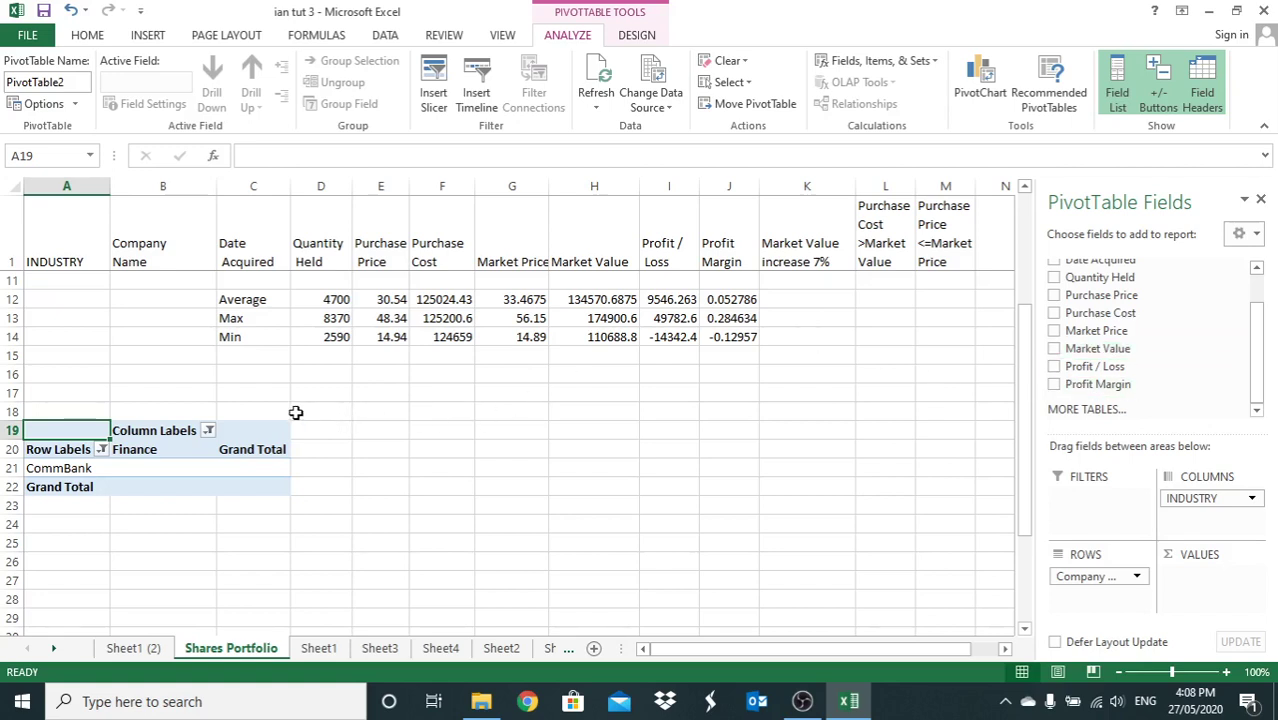
pyautogui.click(208, 431)
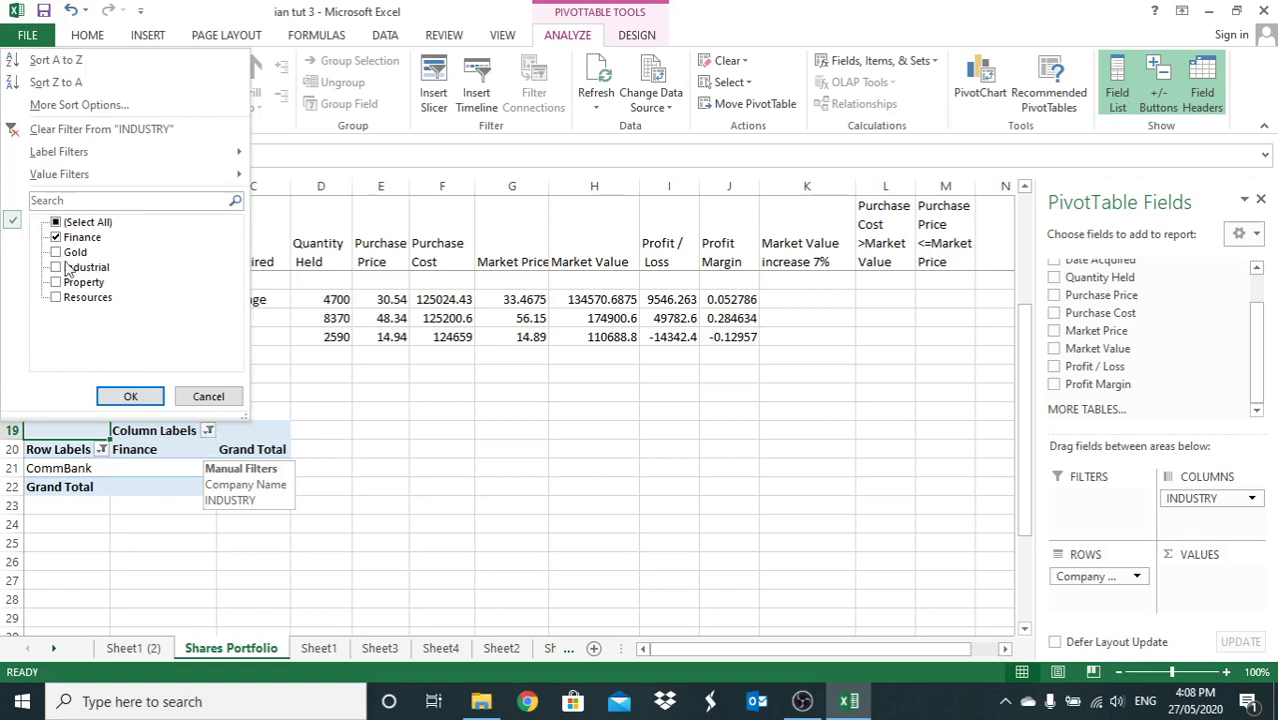
pyautogui.click(58, 223)
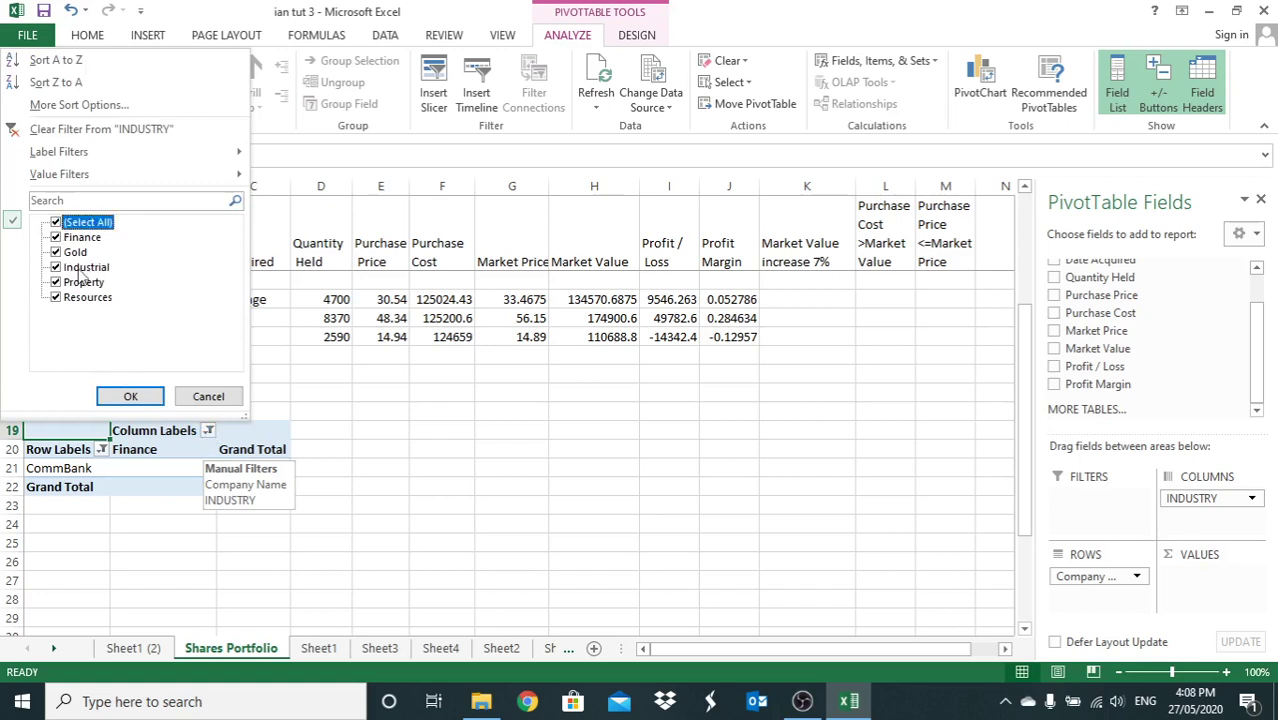
pyautogui.click(129, 396)
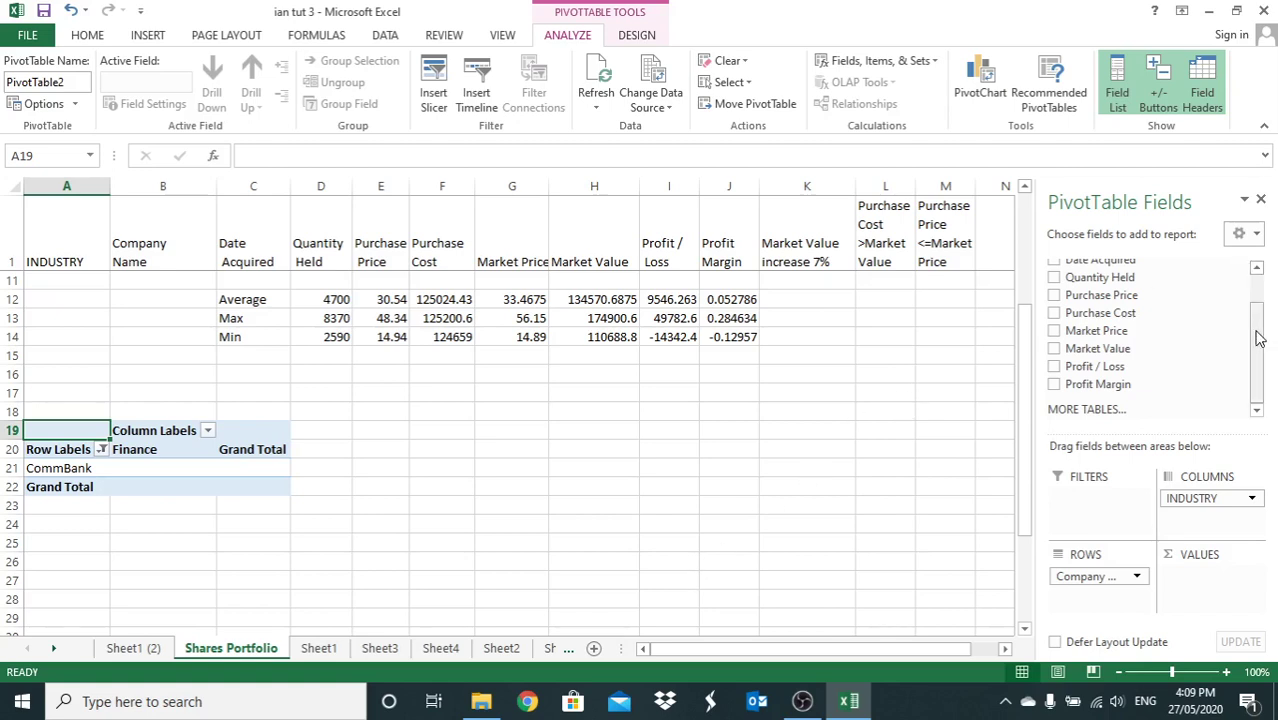
# Step: Try Market Value as a row field nested beneath Company Name, and remove it from the PivotTable again
pyautogui.click(1258, 268)
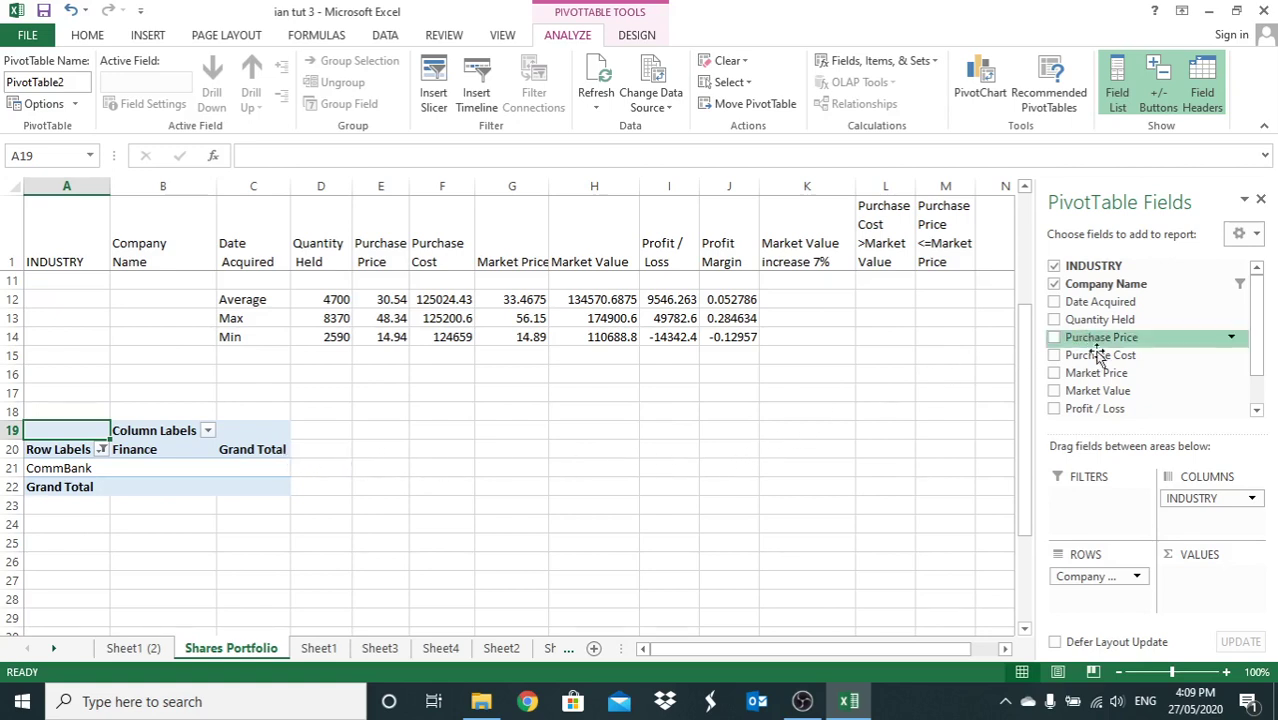
pyautogui.scroll(-3, 1130, 375)
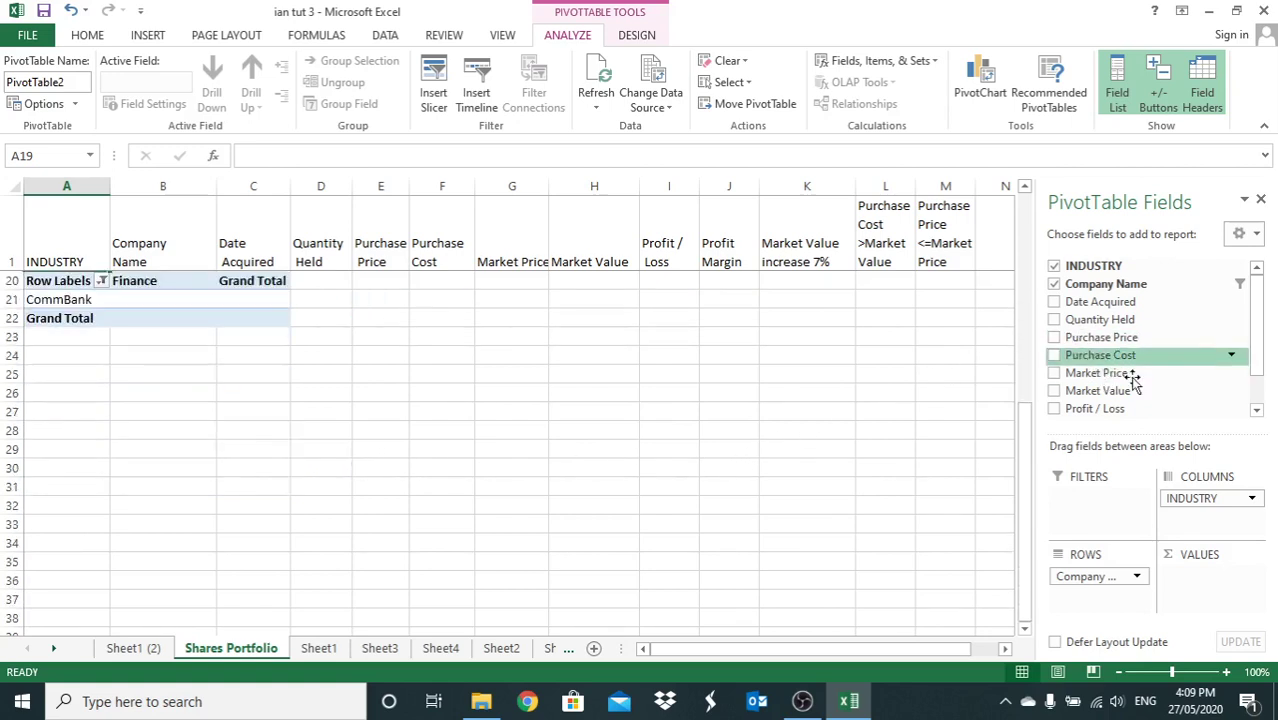
pyautogui.click(1257, 412)
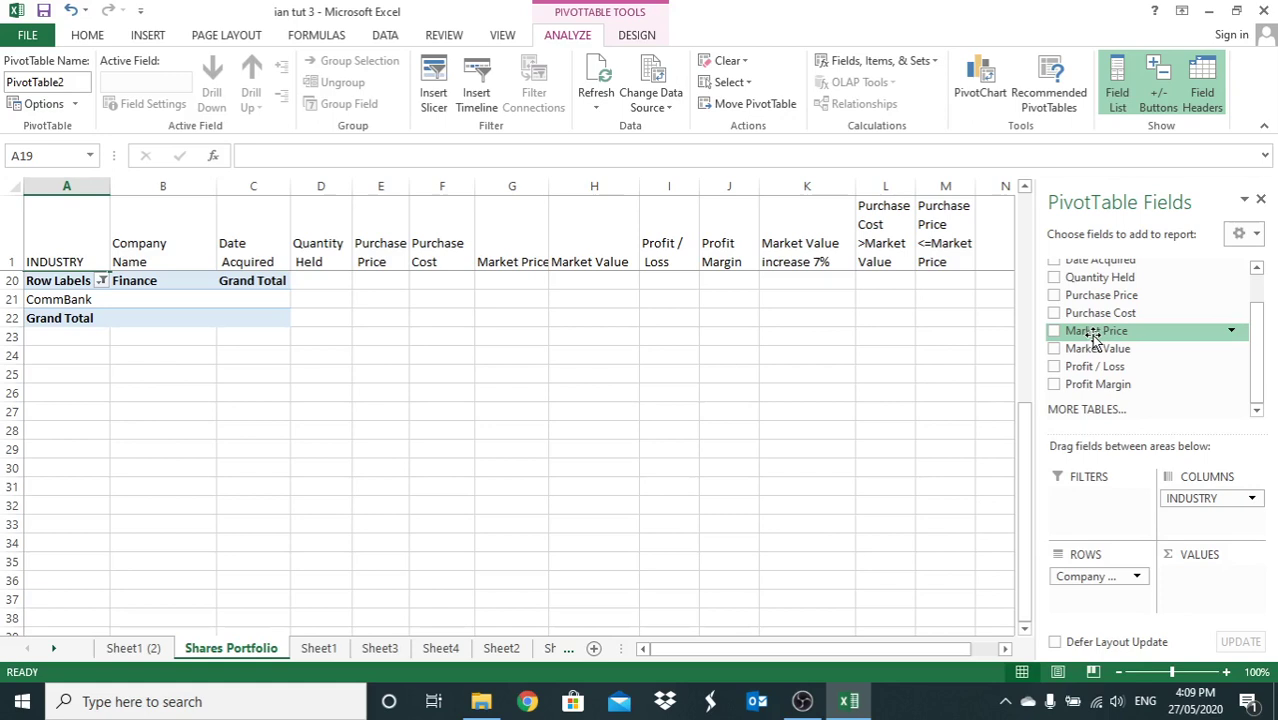
pyautogui.moveTo(1095, 340); pyautogui.dragTo(1116, 622)
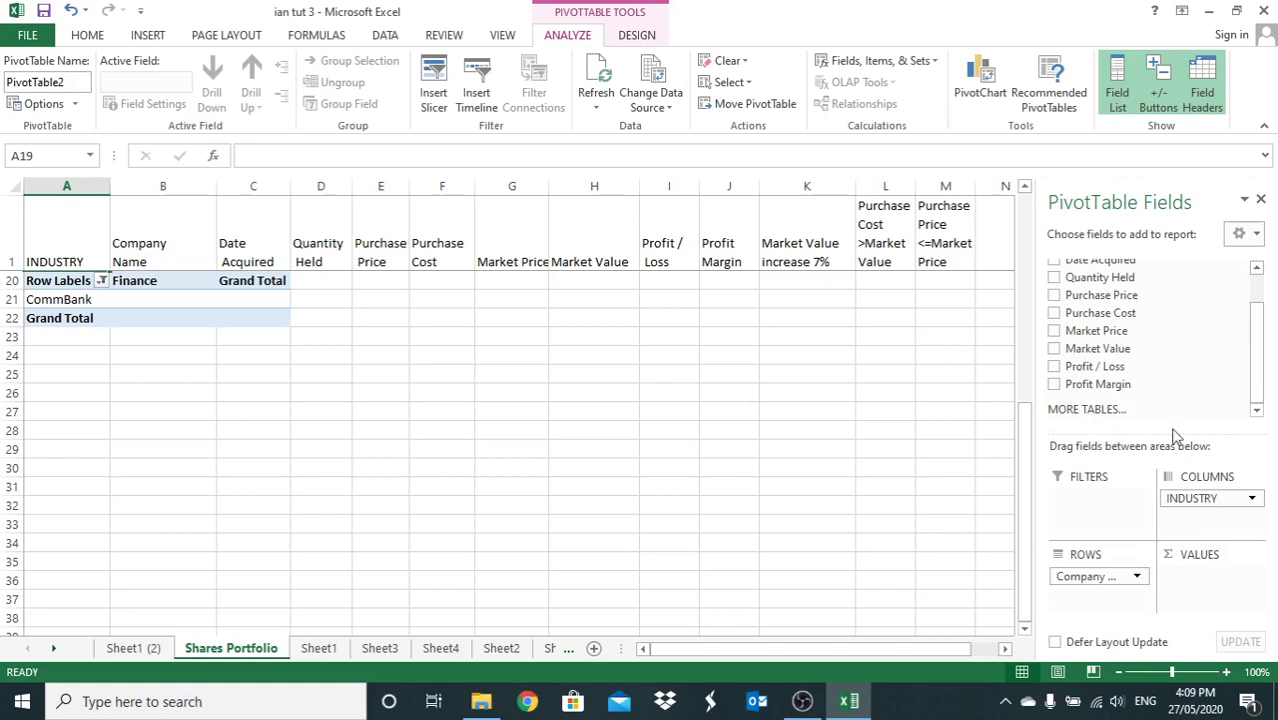
pyautogui.moveTo(1095, 350); pyautogui.dragTo(1113, 608)
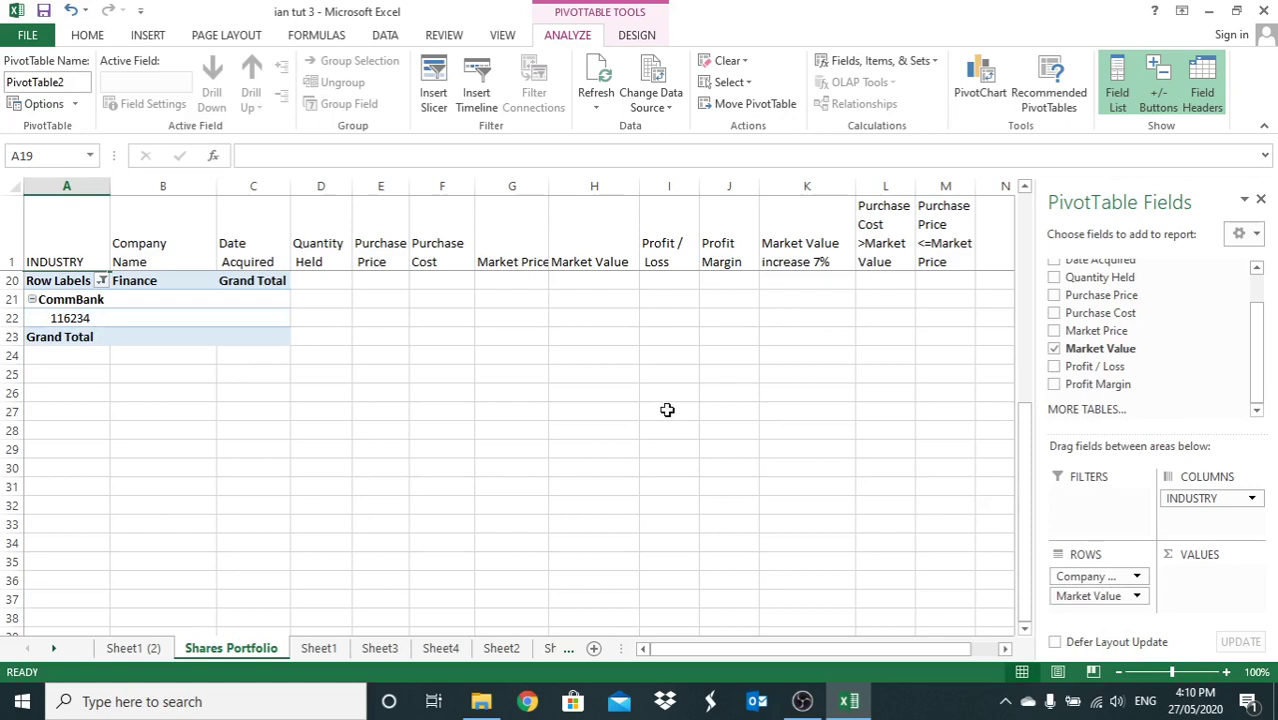
pyautogui.moveTo(1072, 601); pyautogui.dragTo(1184, 345)
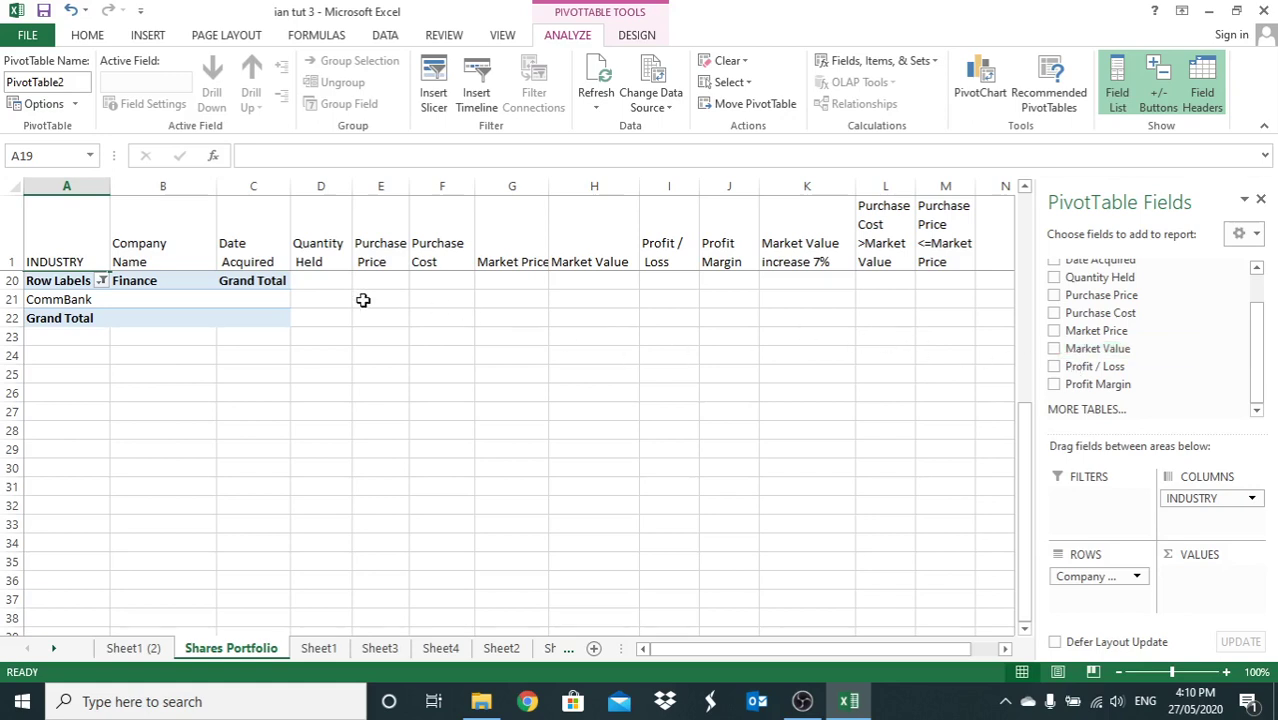
pyautogui.click(102, 282)
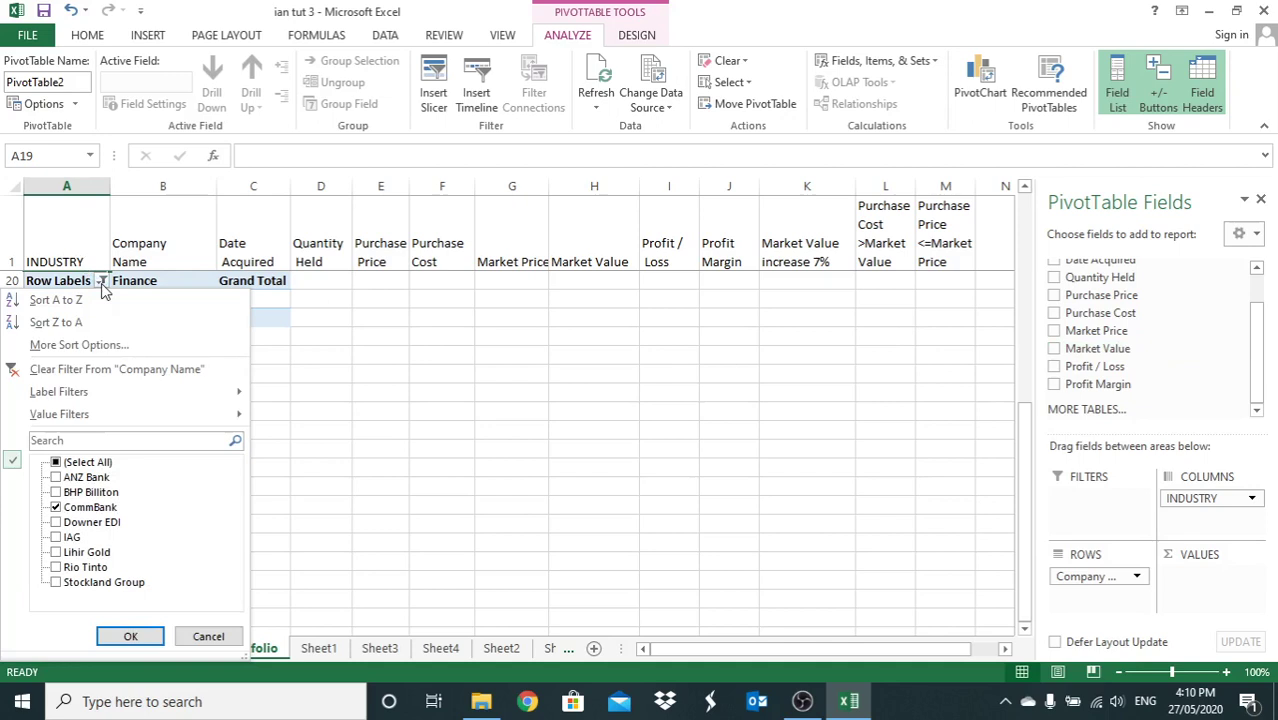
pyautogui.click(214, 638)
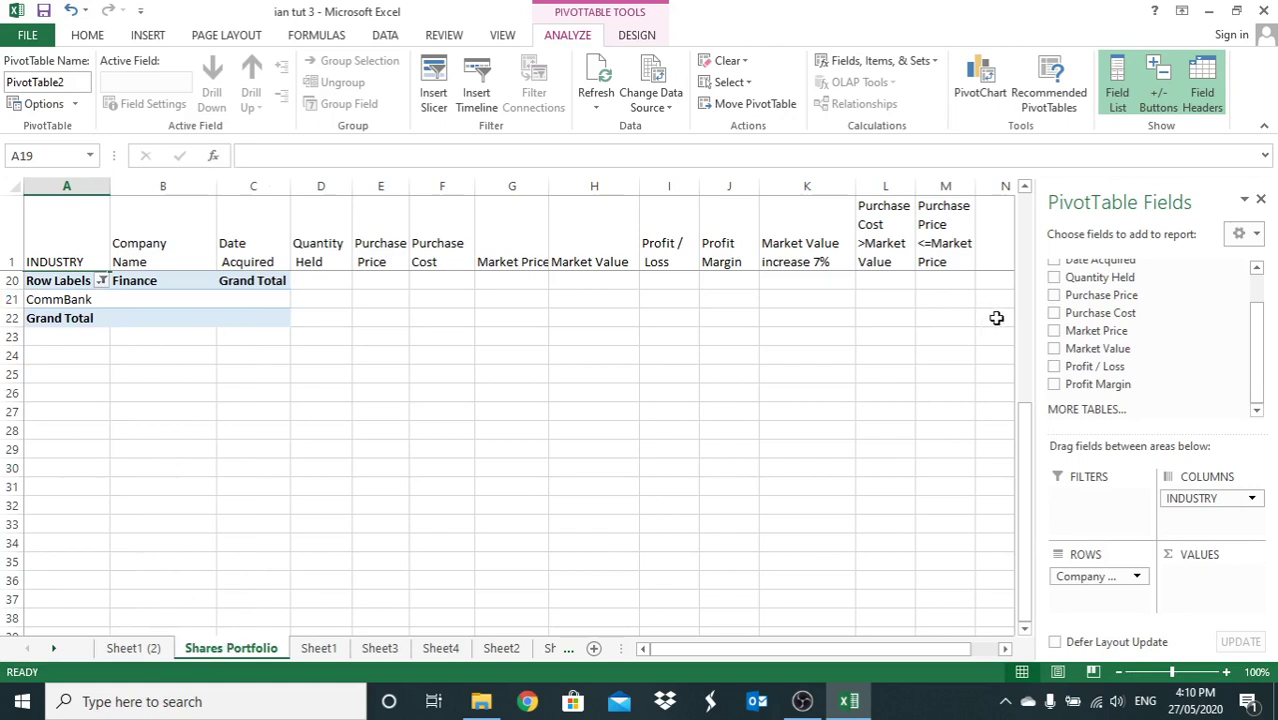
# Step: Add Market Price to the PivotTable's values and nest Date Acquired beneath INDUSTRY in the columns
pyautogui.moveTo(1104, 329); pyautogui.dragTo(1190, 574)
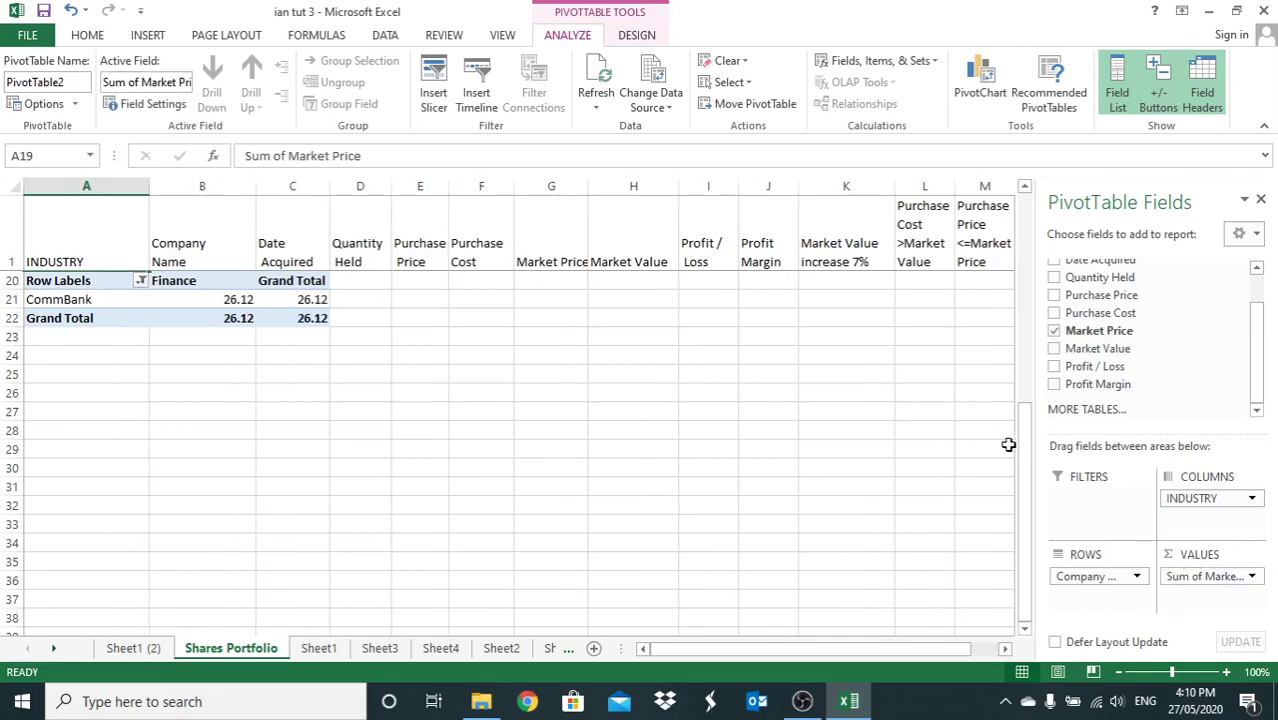
pyautogui.moveTo(1026, 450); pyautogui.dragTo(1030, 332)
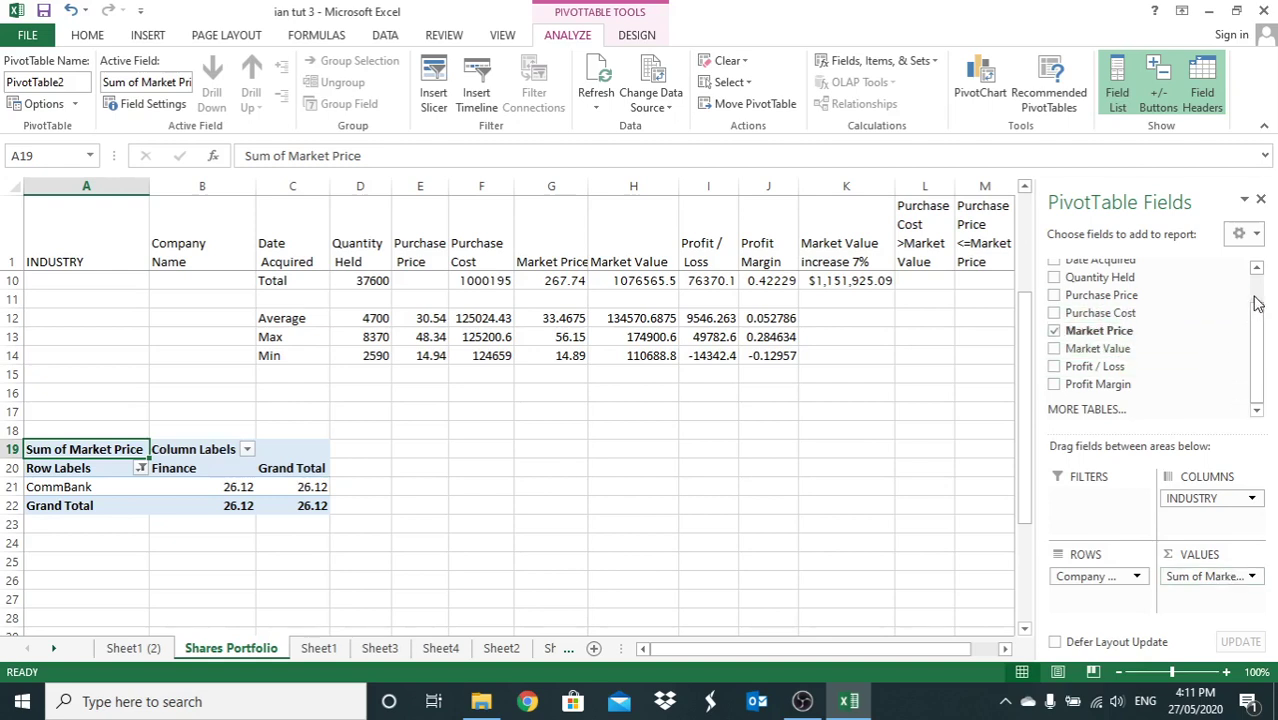
pyautogui.scroll(1, 1258, 303)
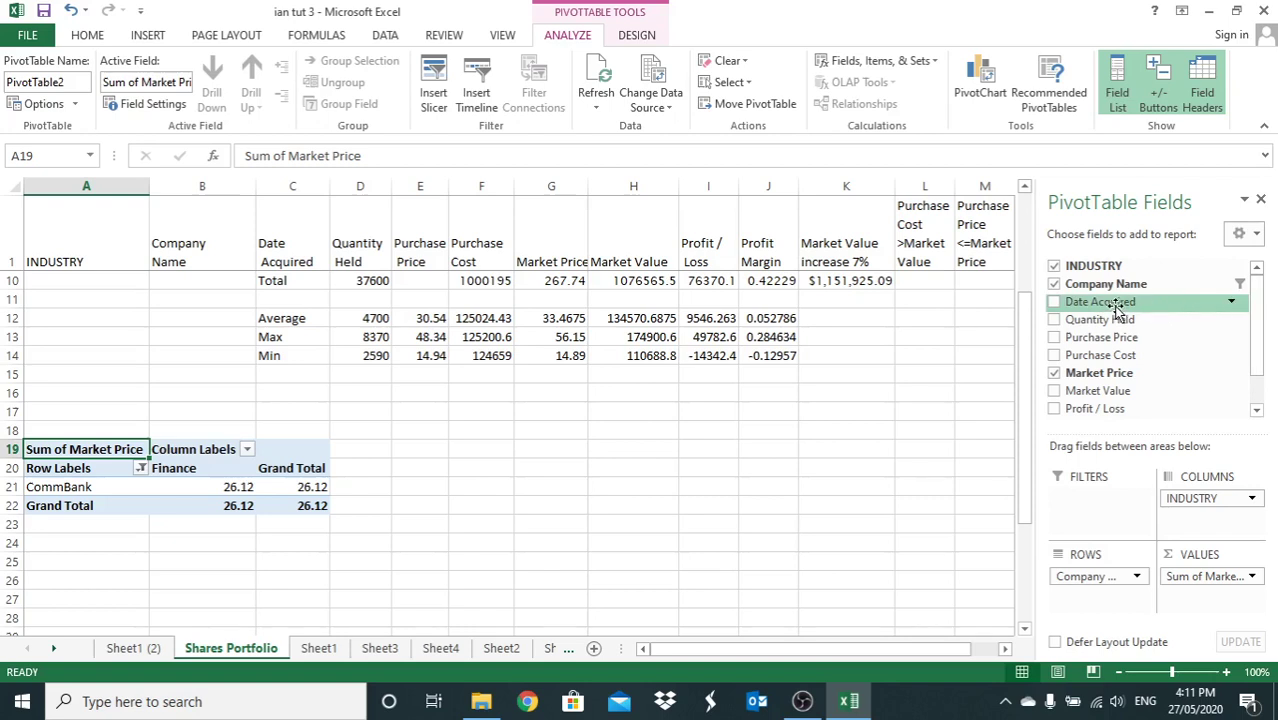
pyautogui.moveTo(1117, 310); pyautogui.dragTo(1213, 523)
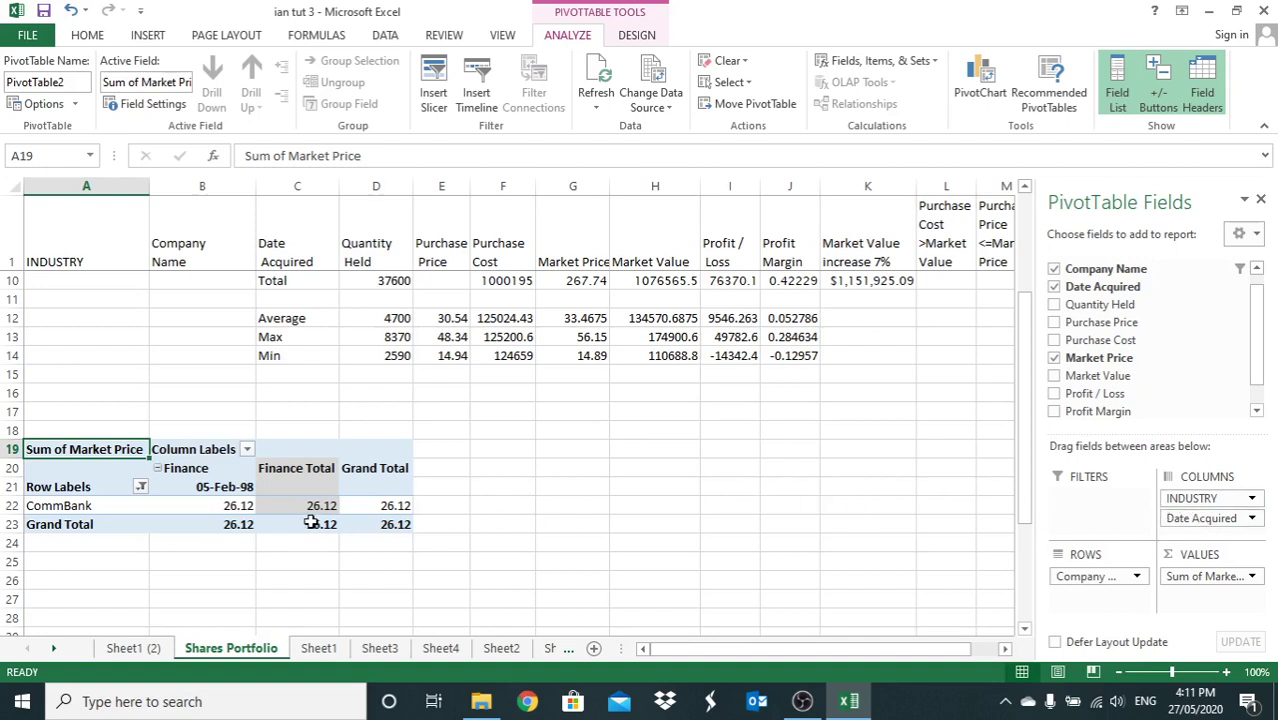
# Step: Reset the Company Name row filter to include all companies
pyautogui.click(141, 487)
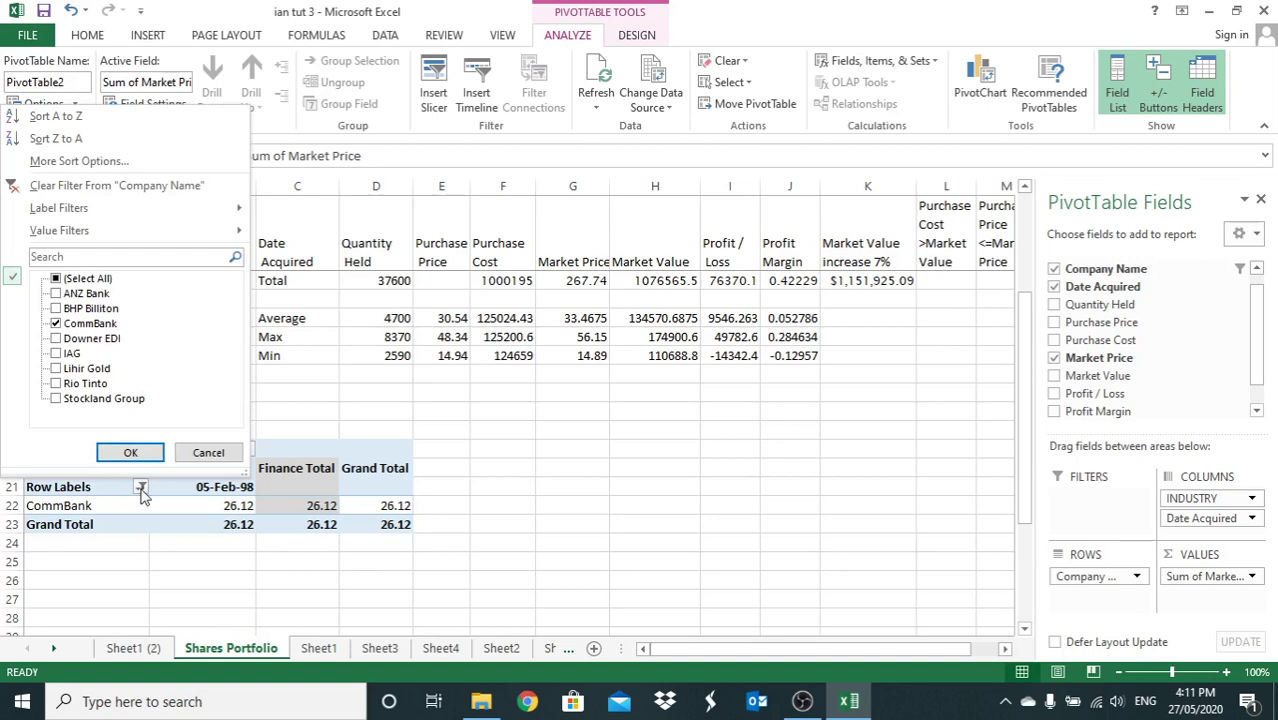
pyautogui.click(56, 279)
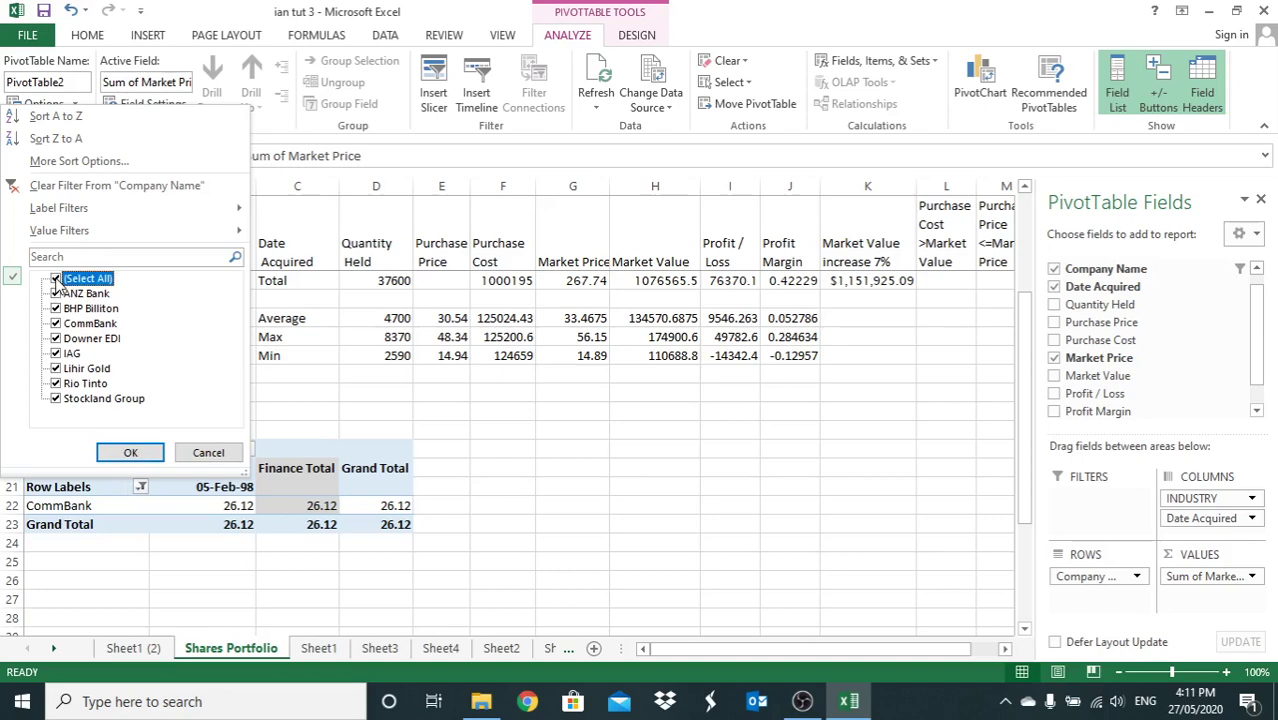
pyautogui.click(142, 450)
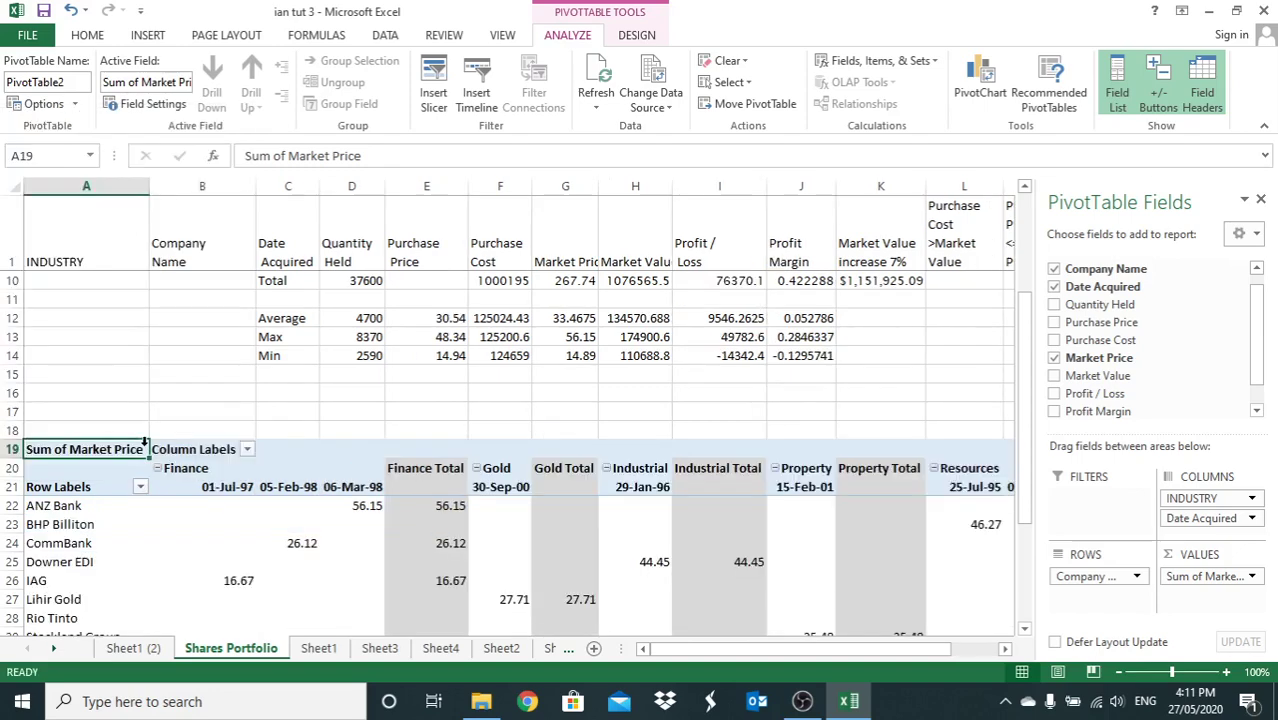
pyautogui.scroll(-3, 144, 443)
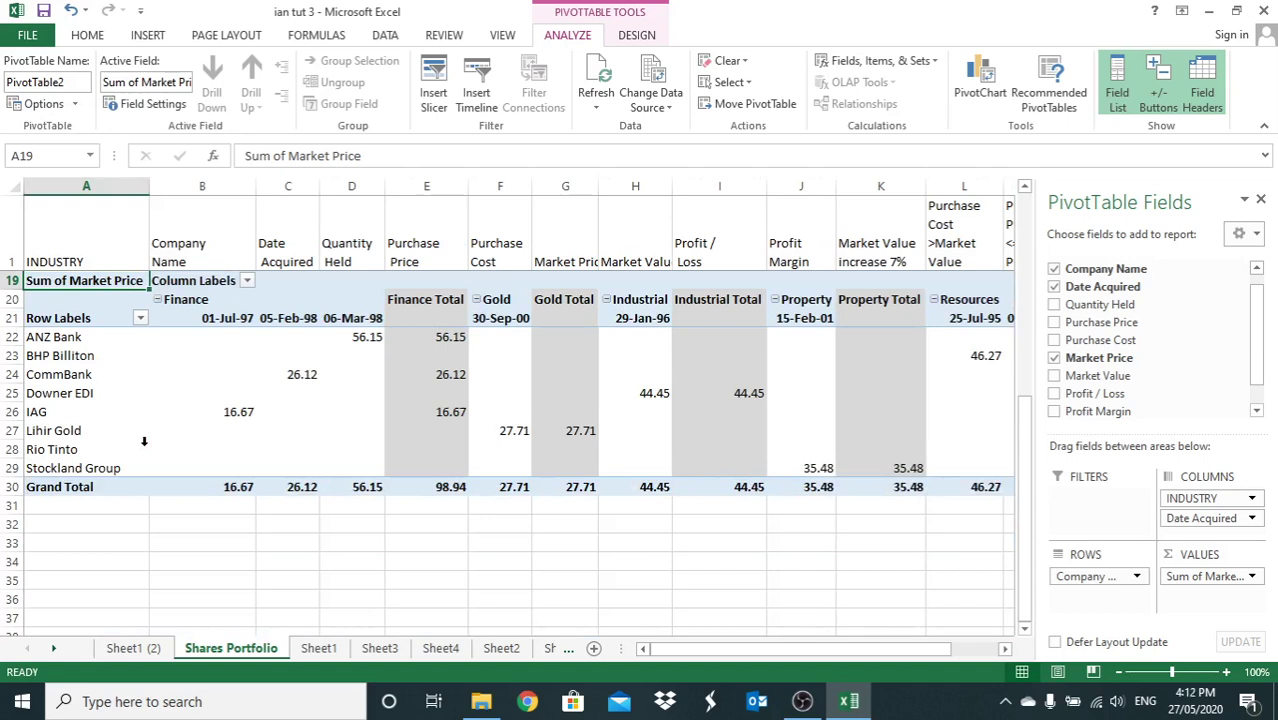
pyautogui.scroll(1, 144, 441)
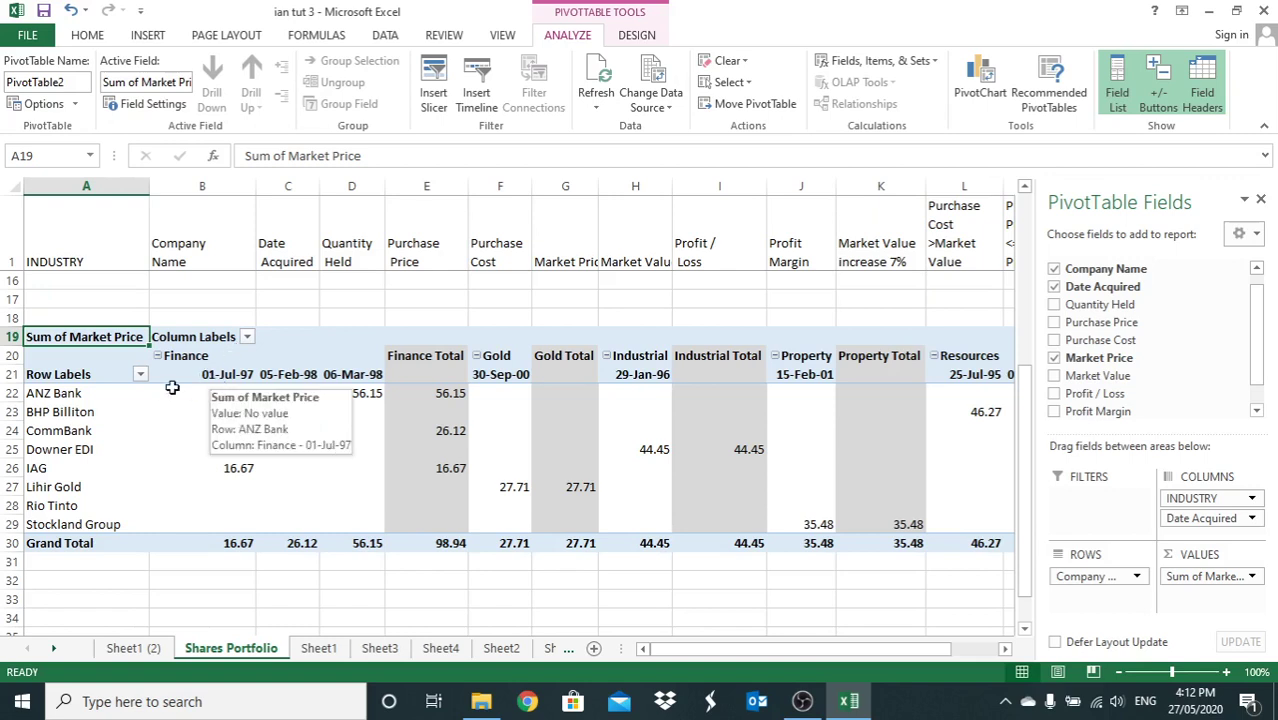
# Step: Collapse and re-expand the Finance group in the PivotTable's column labels
pyautogui.click(140, 374)
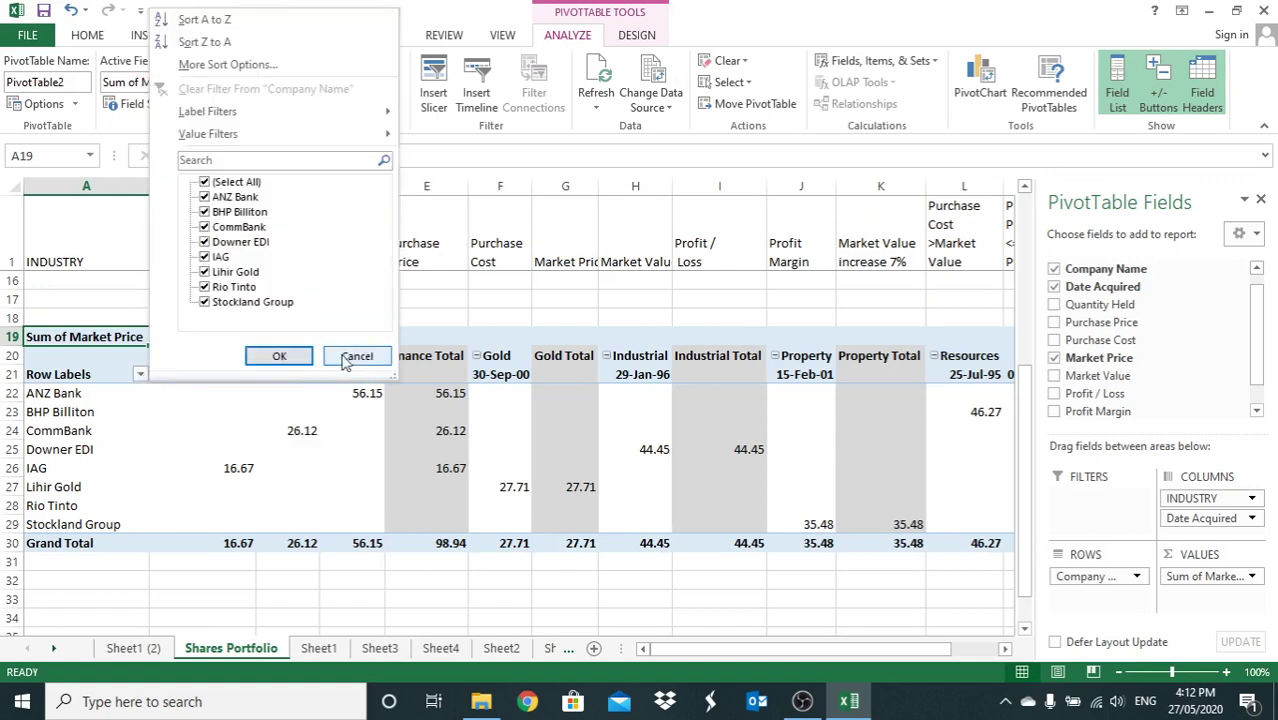
pyautogui.click(268, 358)
pyautogui.click(175, 357)
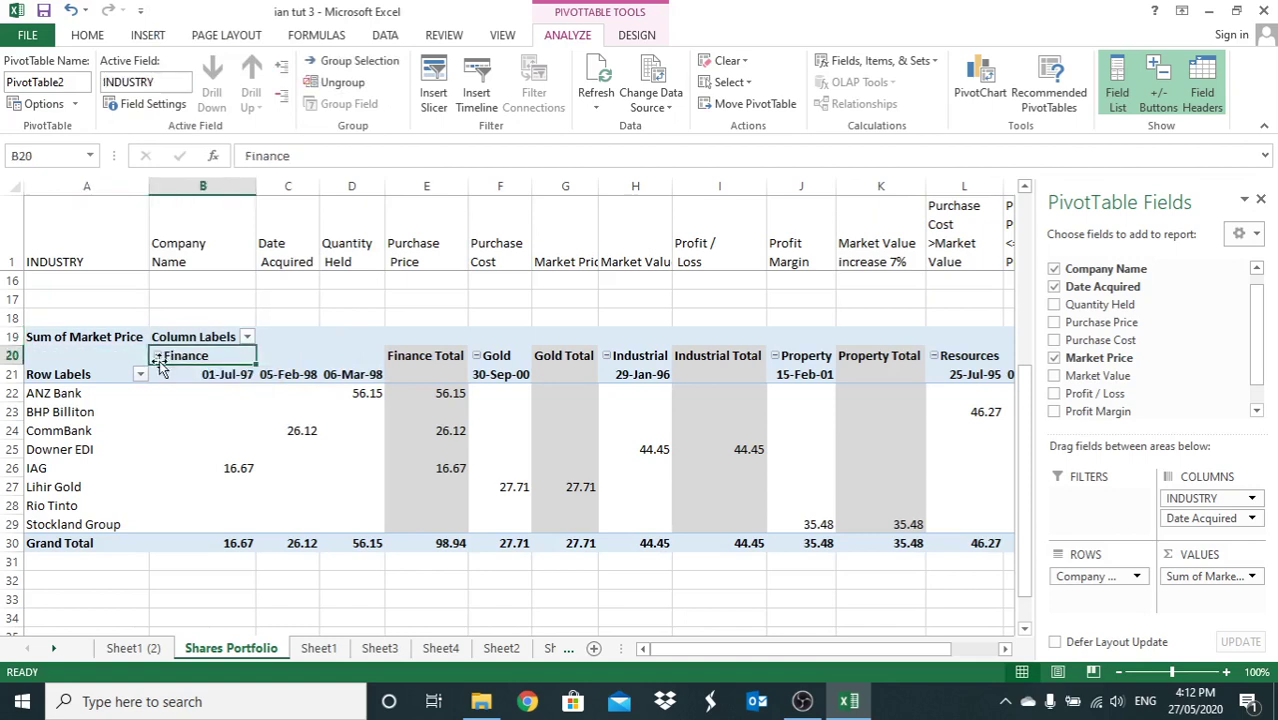
pyautogui.click(157, 356)
pyautogui.click(157, 356)
pyautogui.click(247, 337)
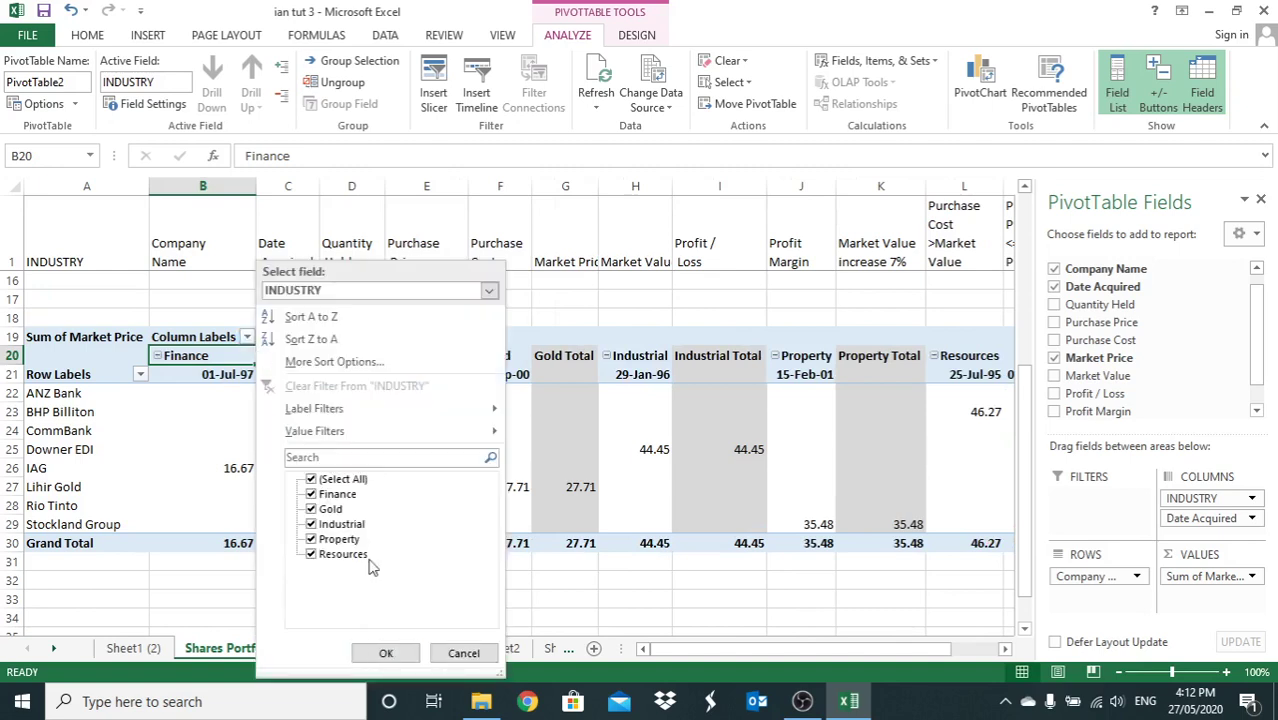
pyautogui.click(460, 653)
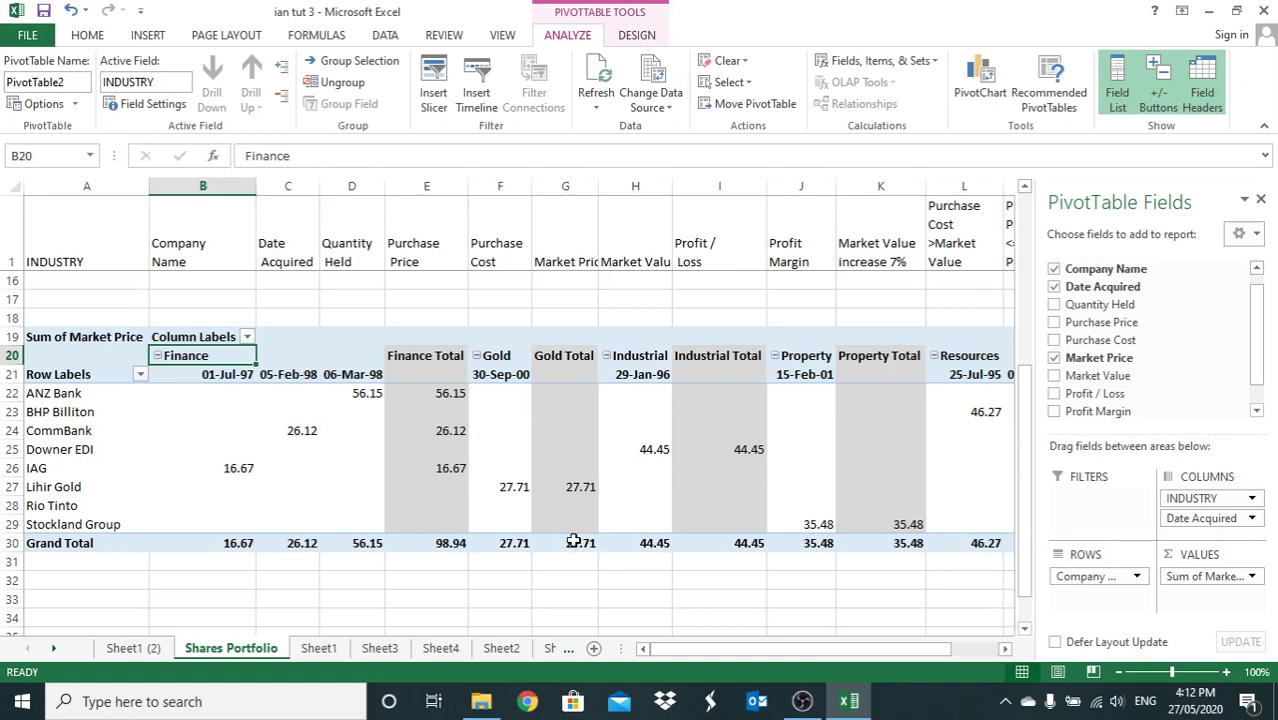
pyautogui.moveTo(572, 536)
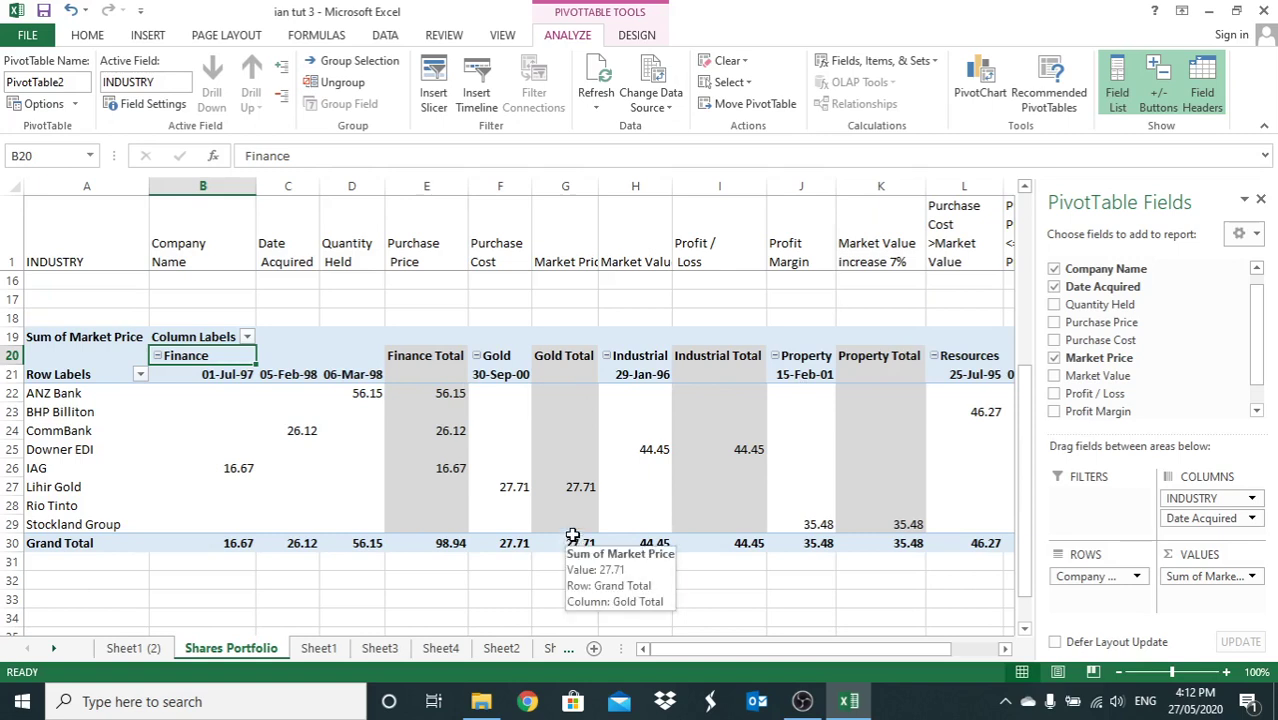
# Step: Filter the PivotTable's column labels by Date Acquired to include only 01-Jul-97
pyautogui.click(191, 377)
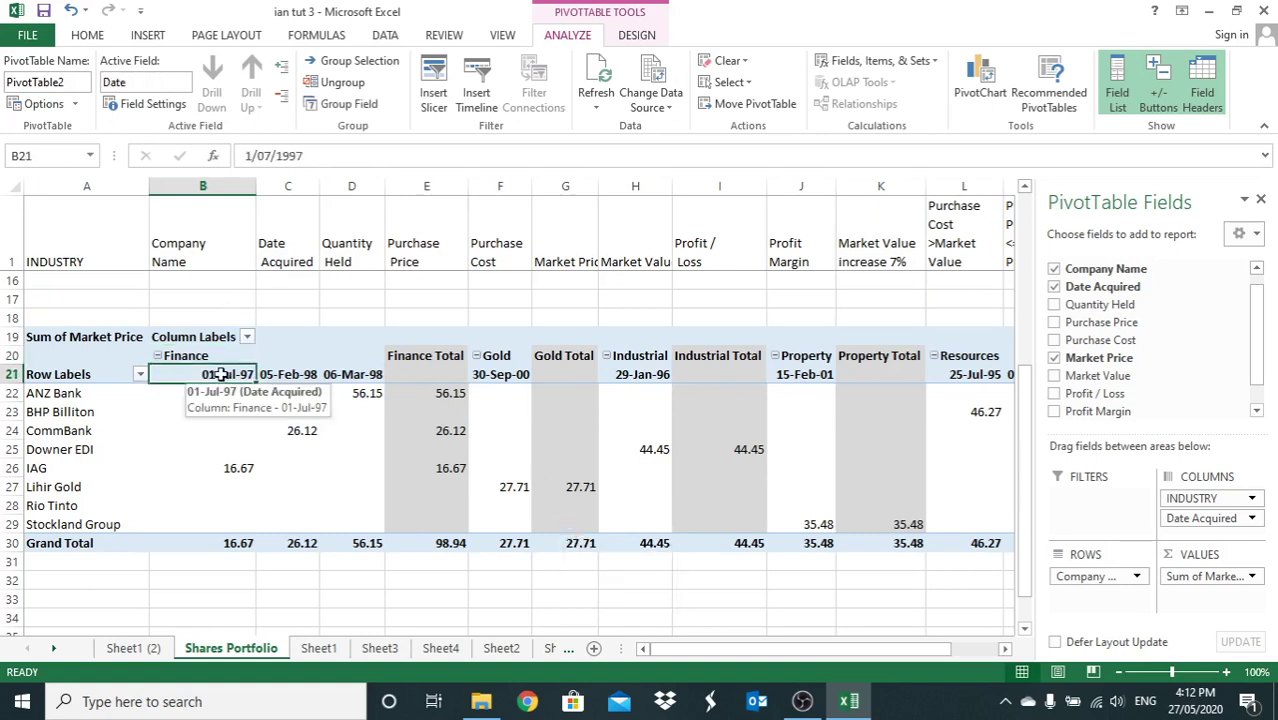
pyautogui.click(140, 374)
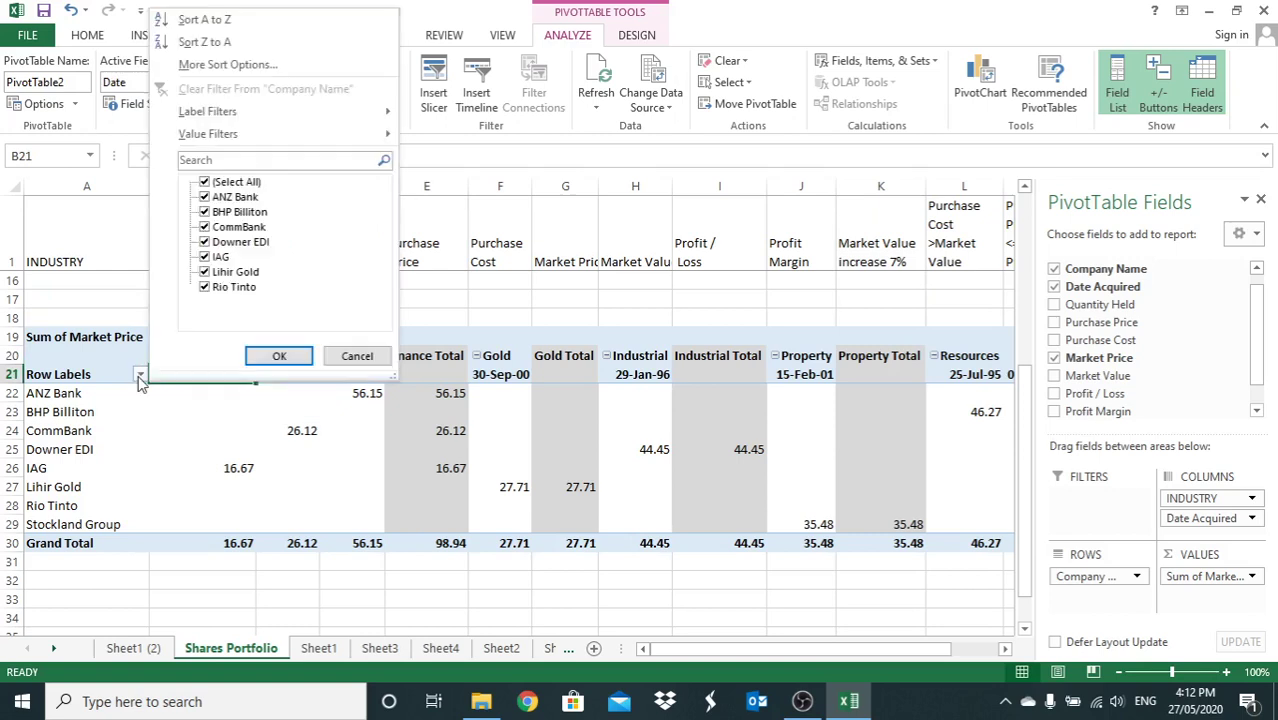
pyautogui.click(357, 356)
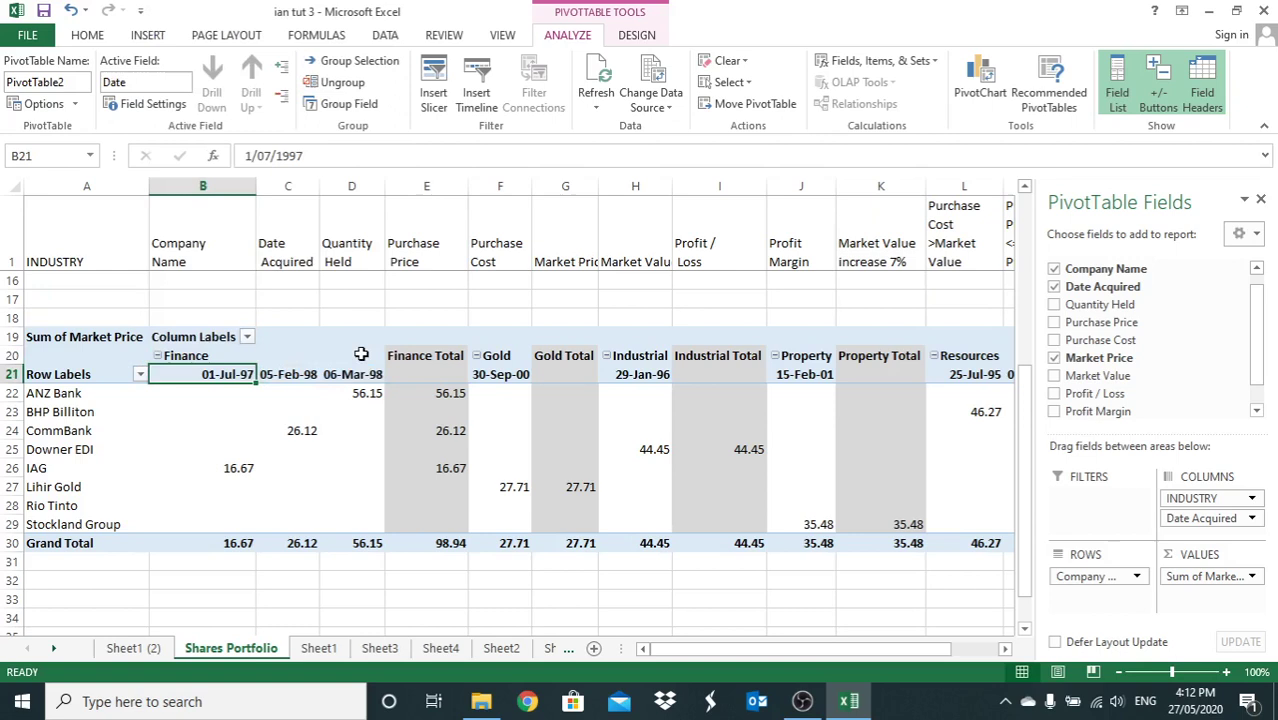
pyautogui.click(247, 337)
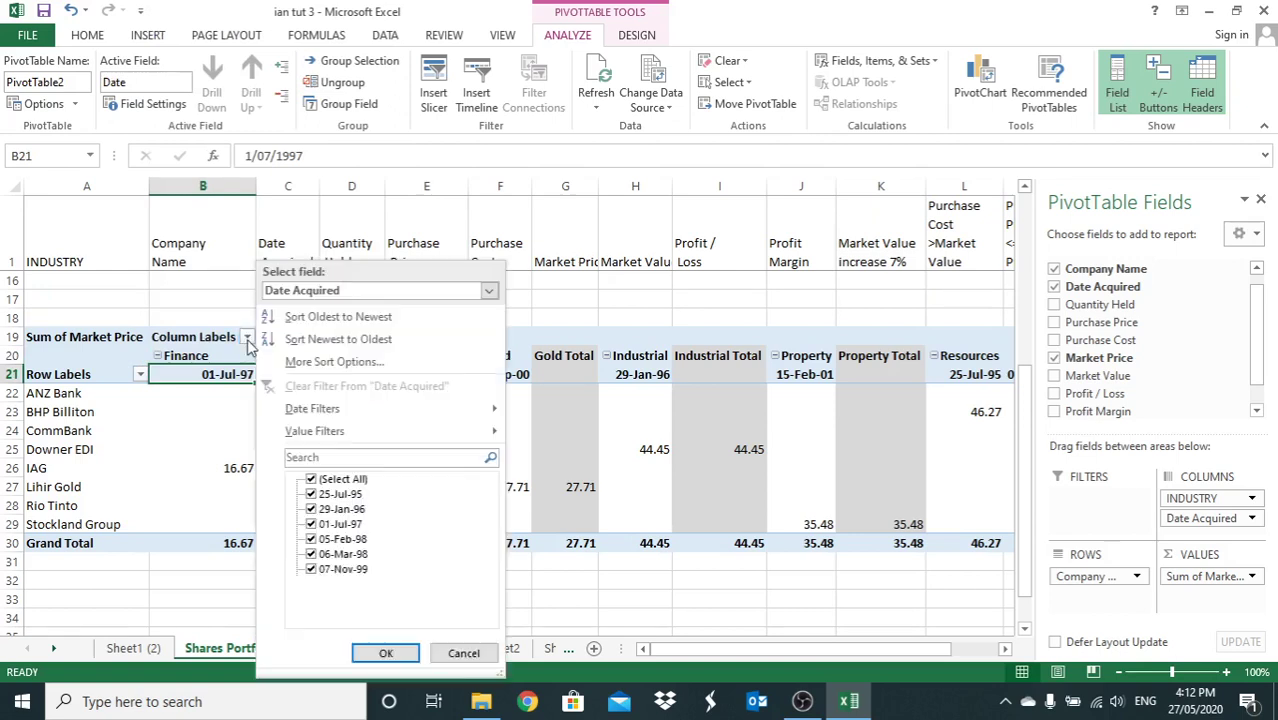
pyautogui.click(312, 480)
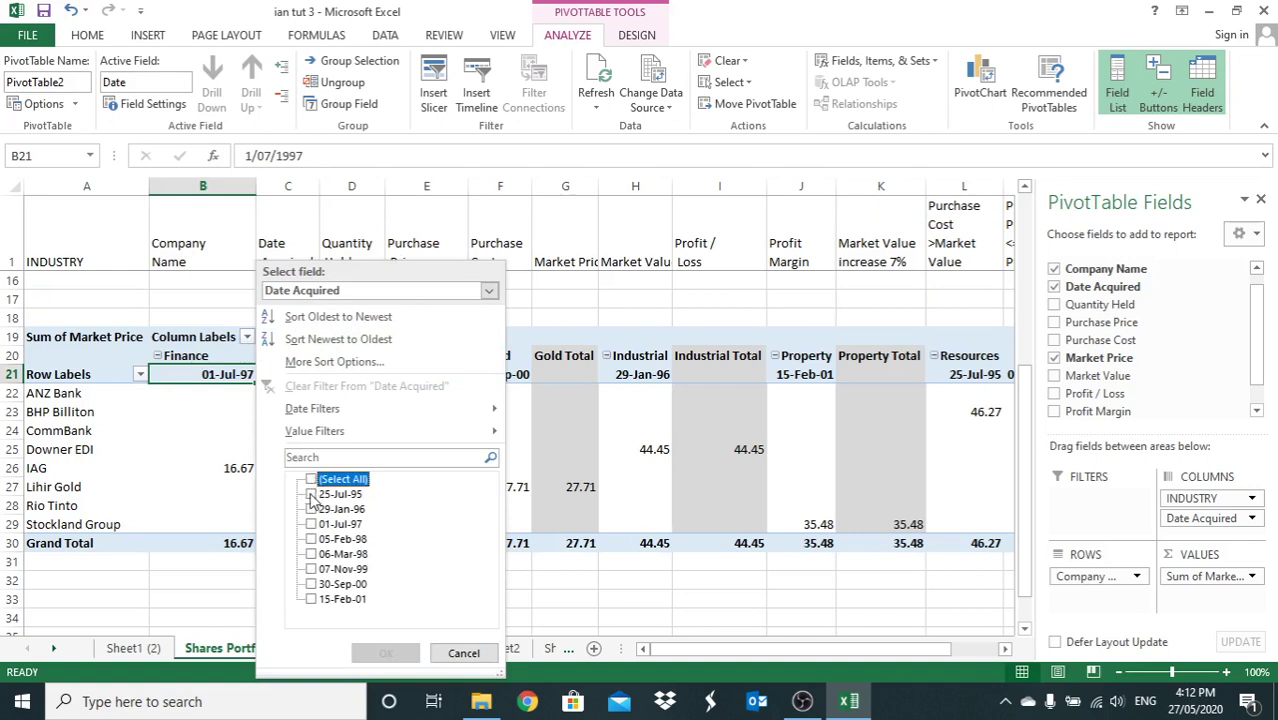
pyautogui.click(311, 524)
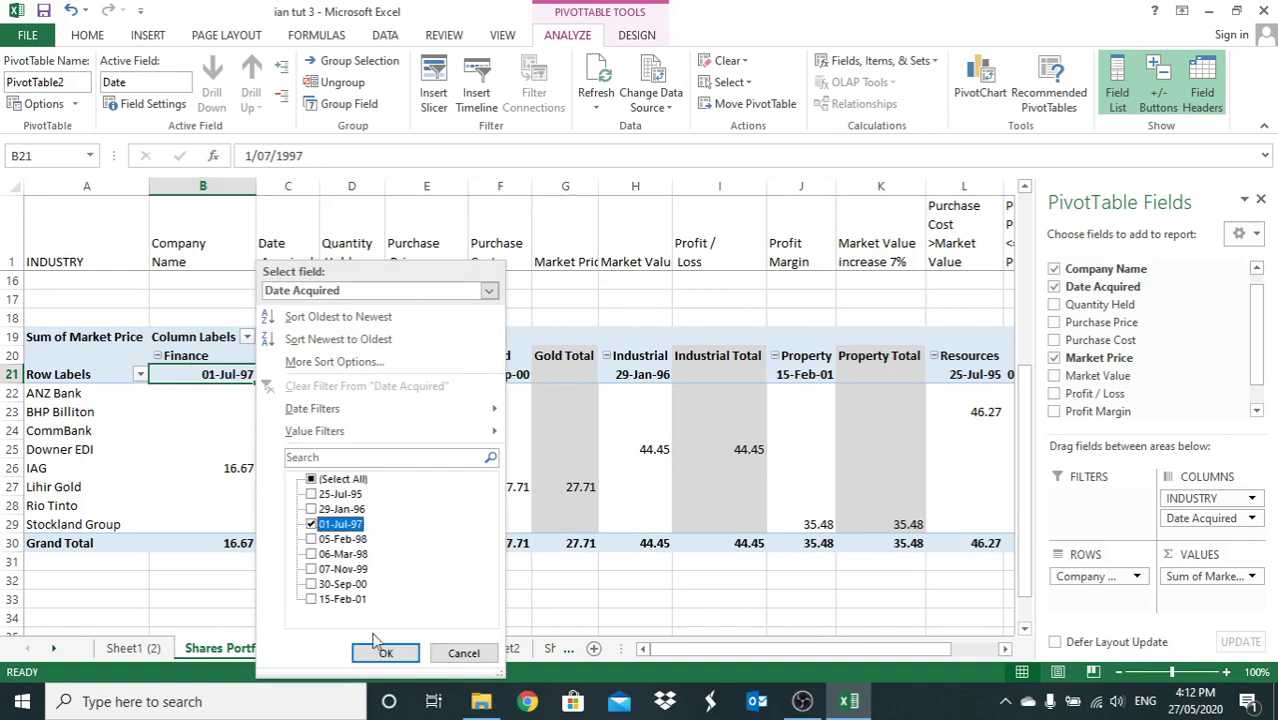
pyautogui.click(382, 653)
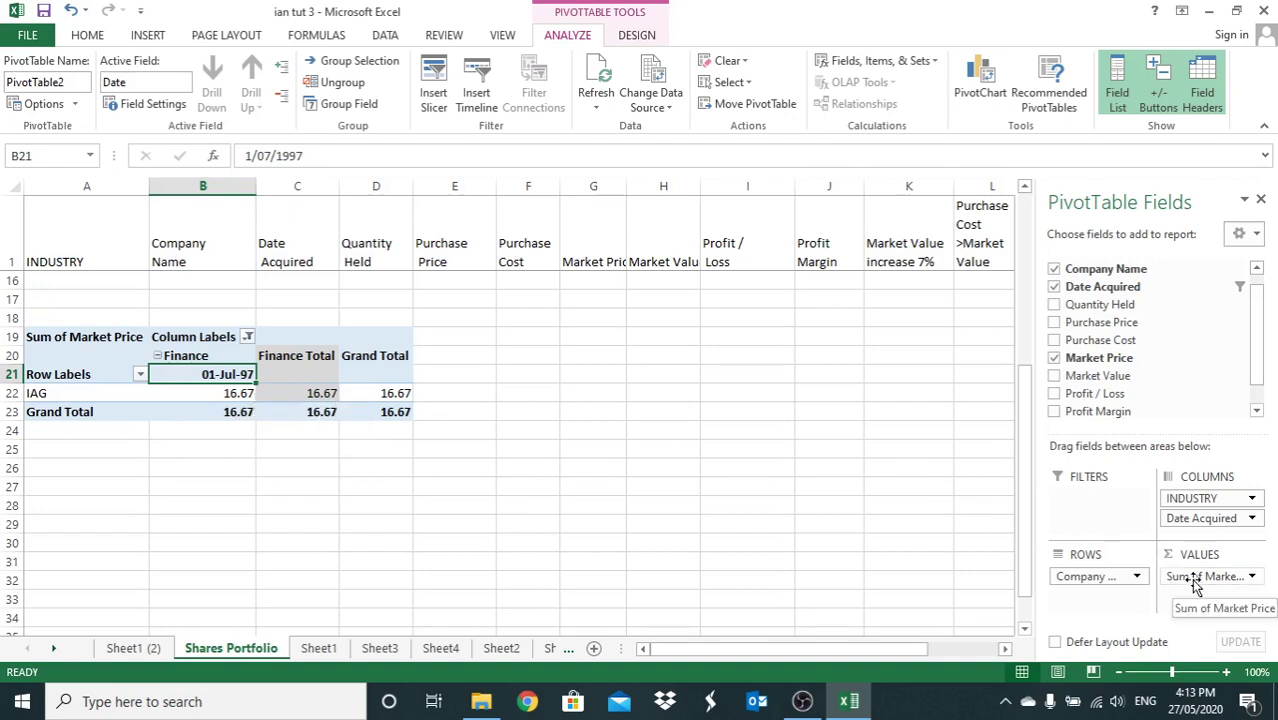
# Step: Replace Market Price with Profit / Loss as the summed field in the PivotTable's values
pyautogui.moveTo(1195, 585); pyautogui.dragTo(1205, 385)
pyautogui.moveTo(1100, 366); pyautogui.dragTo(1212, 594)
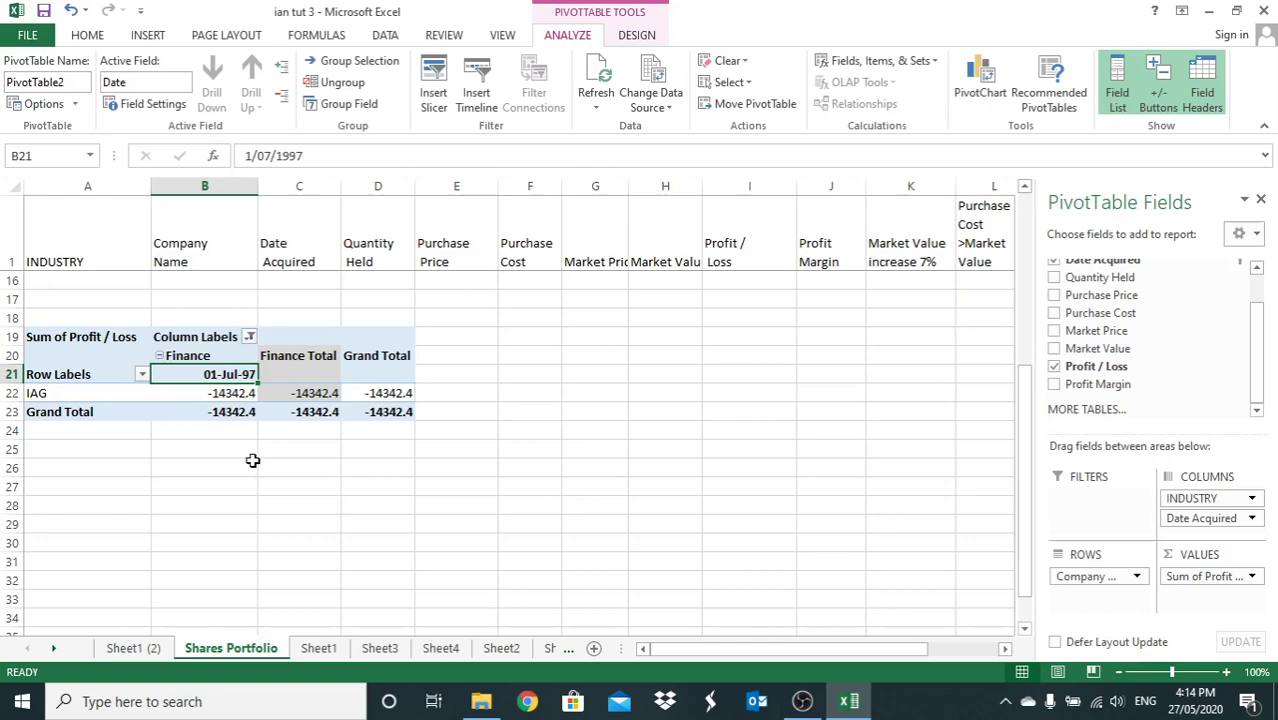
pyautogui.click(802, 701)
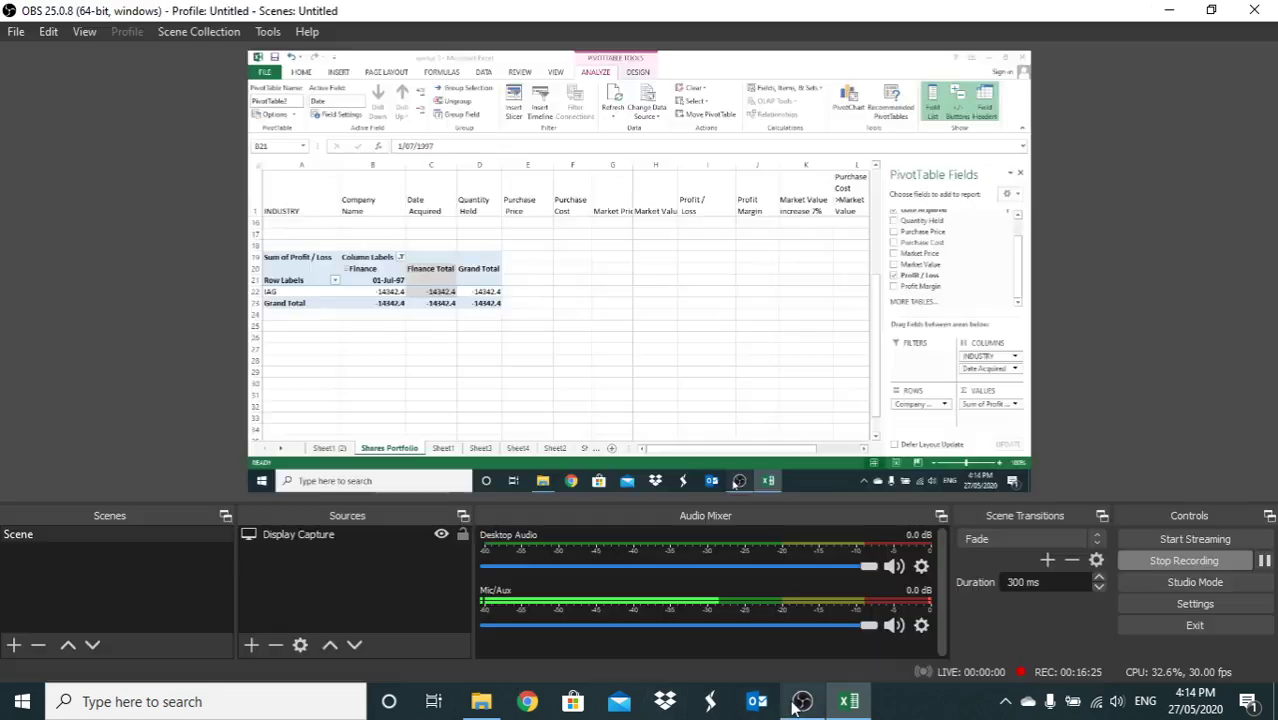